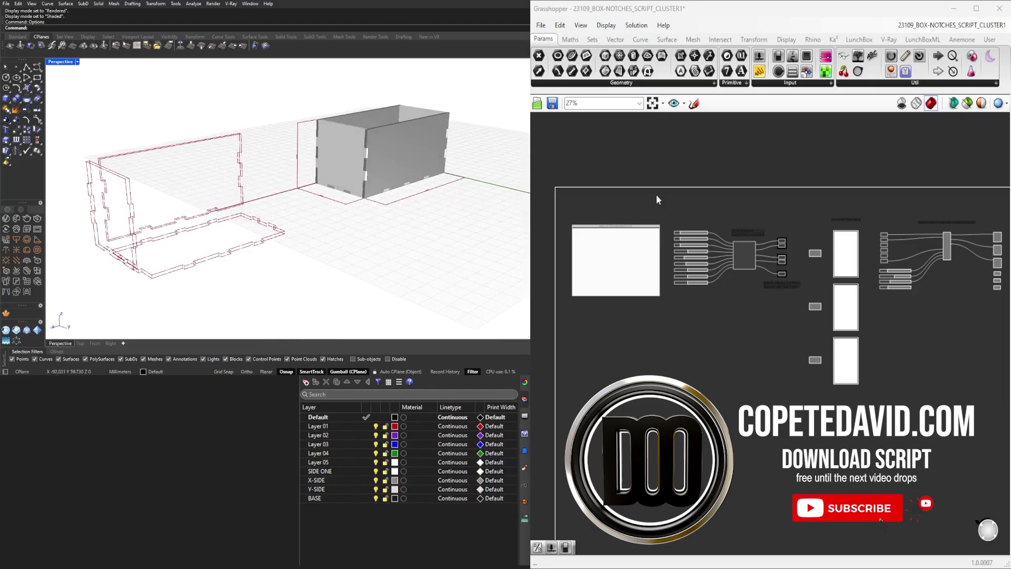
Examine the box maker cluster's input sliders and the finger joints along the box's corner
{"action": "scroll", "coordinate": [694, 248], "scroll_direction": "up", "scroll_amount": 5}
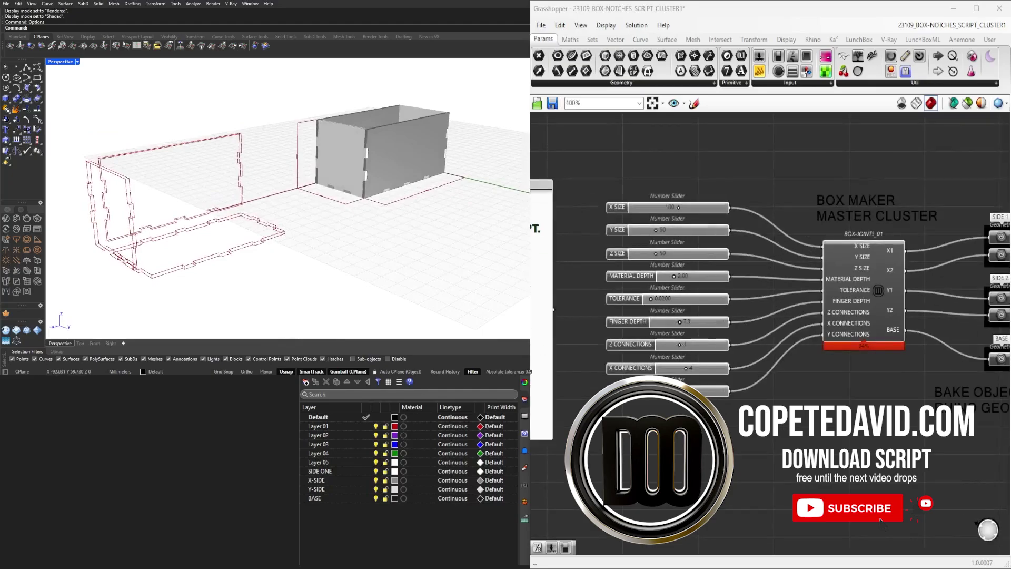
{"action": "scroll", "coordinate": [856, 331], "scroll_direction": "down", "scroll_amount": 1}
{"action": "left_click_drag", "start_coordinate": [865, 410], "coordinate": [572, 168]}
{"action": "left_click", "coordinate": [767, 169]}
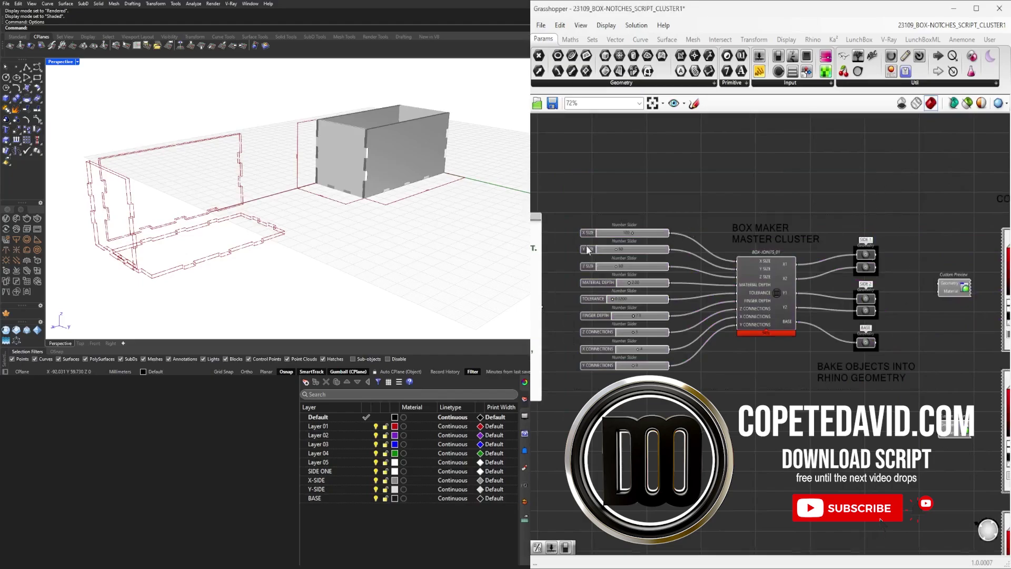
{"action": "right_click_drag", "start_coordinate": [441, 124], "coordinate": [381, 133]}
{"action": "scroll", "coordinate": [349, 131], "scroll_direction": "up", "scroll_amount": 8}
{"action": "scroll", "coordinate": [363, 95], "scroll_direction": "down", "scroll_amount": 4}
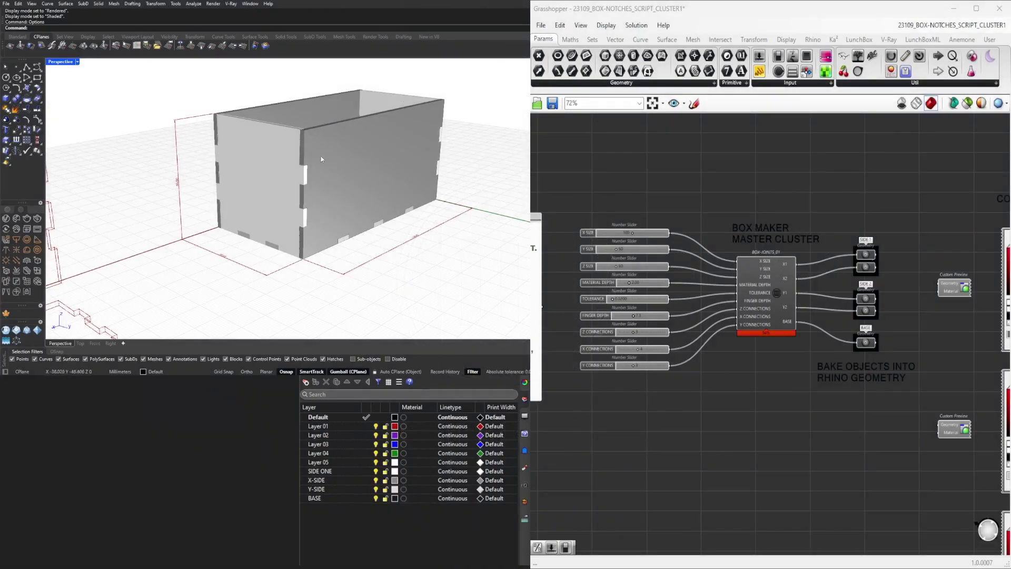
{"action": "mouse_move", "coordinate": [307, 163]}
{"action": "right_mouse_down"}
{"action": "mouse_move", "coordinate": [305, 152]}
{"action": "mouse_move", "coordinate": [298, 162]}
{"action": "mouse_move", "coordinate": [308, 166]}
{"action": "right_mouse_up"}
{"action": "scroll", "coordinate": [308, 168], "scroll_direction": "up", "scroll_amount": 6}
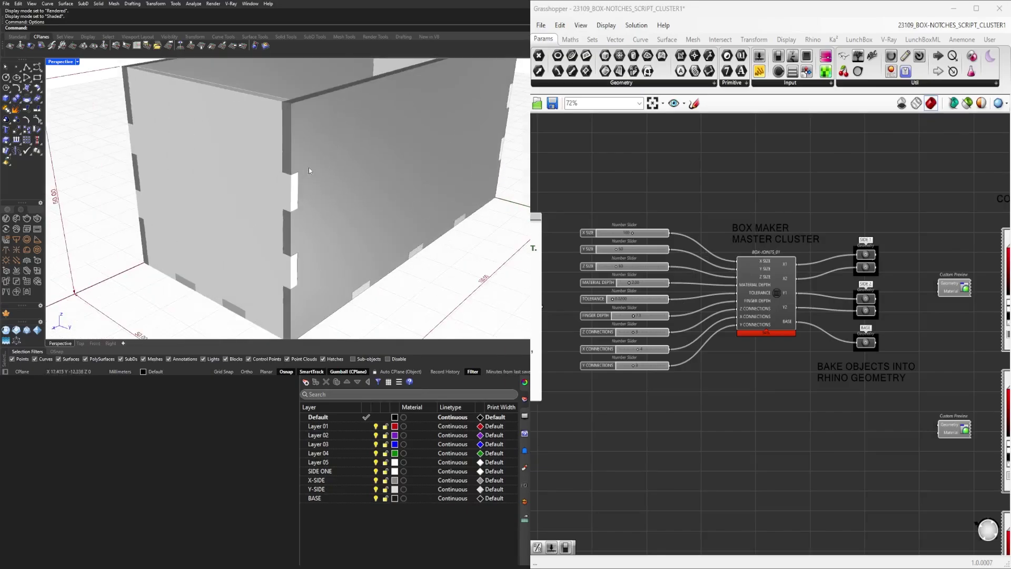
{"action": "scroll", "coordinate": [319, 169], "scroll_direction": "down", "scroll_amount": 6}
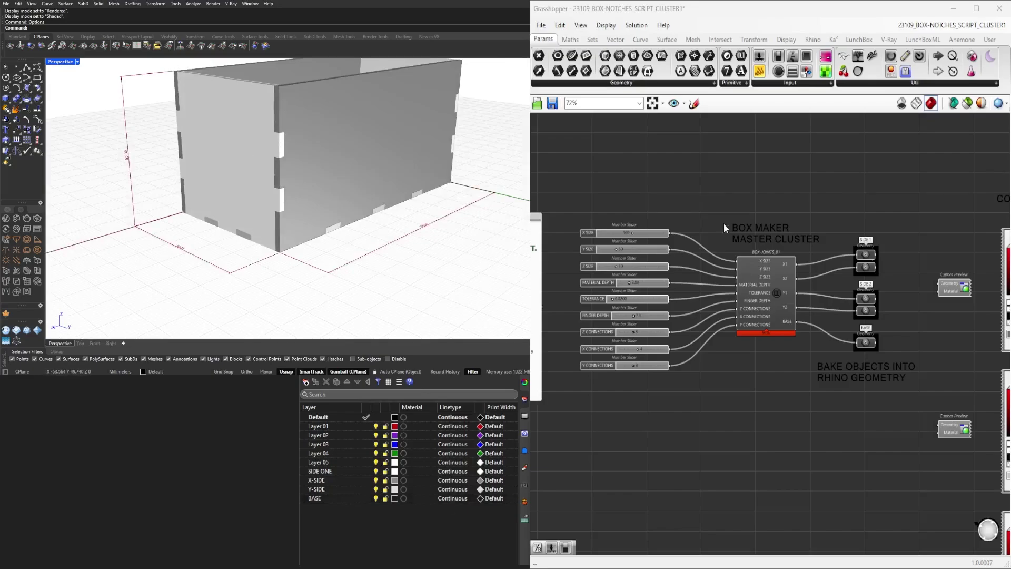
Increase the joint TOLERANCE slider to 0.1890
{"action": "scroll", "coordinate": [641, 305], "scroll_direction": "up", "scroll_amount": 7}
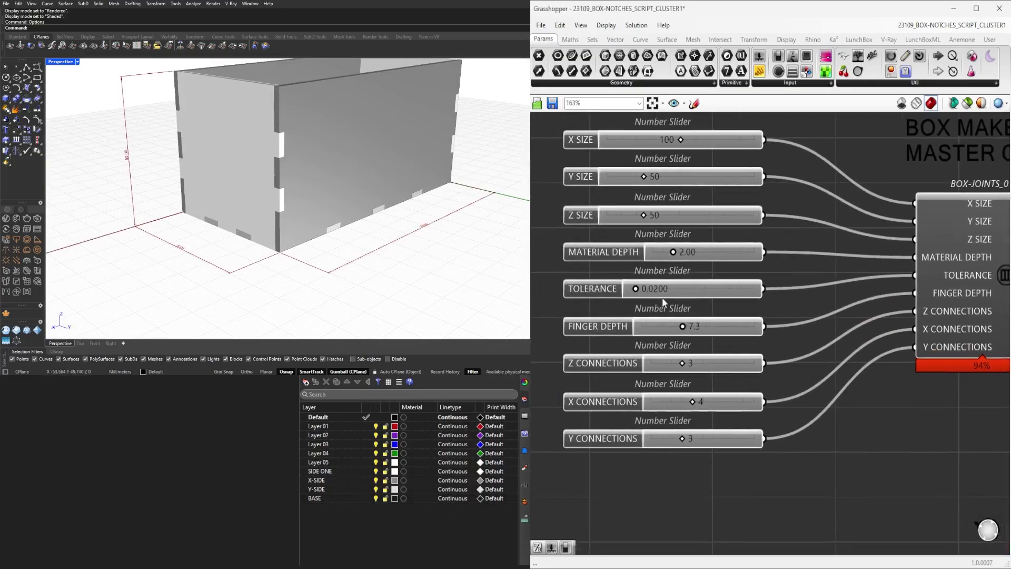
{"action": "scroll", "coordinate": [642, 295], "scroll_direction": "up", "scroll_amount": 2}
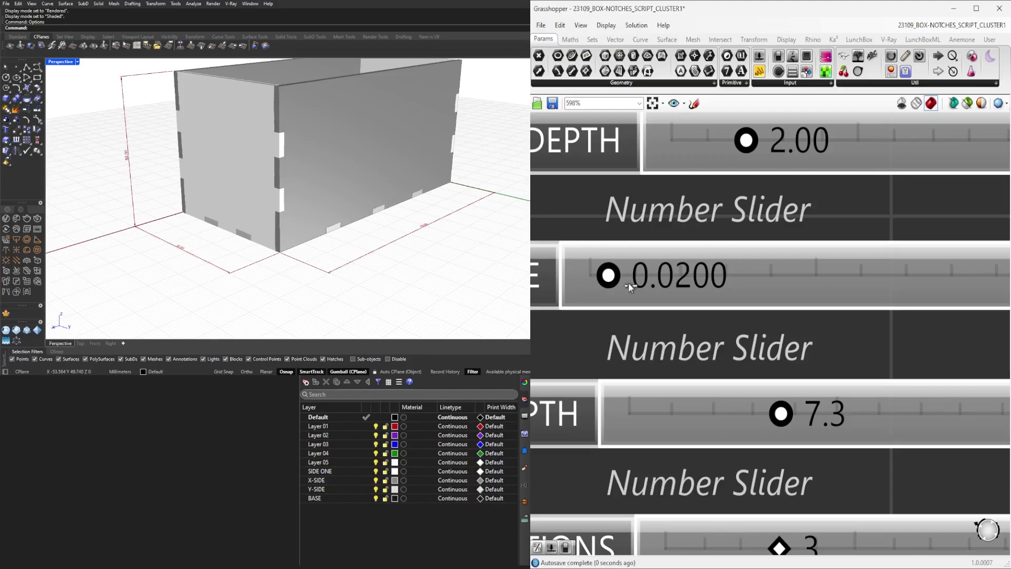
{"action": "left_click_drag", "start_coordinate": [628, 282], "coordinate": [753, 283]}
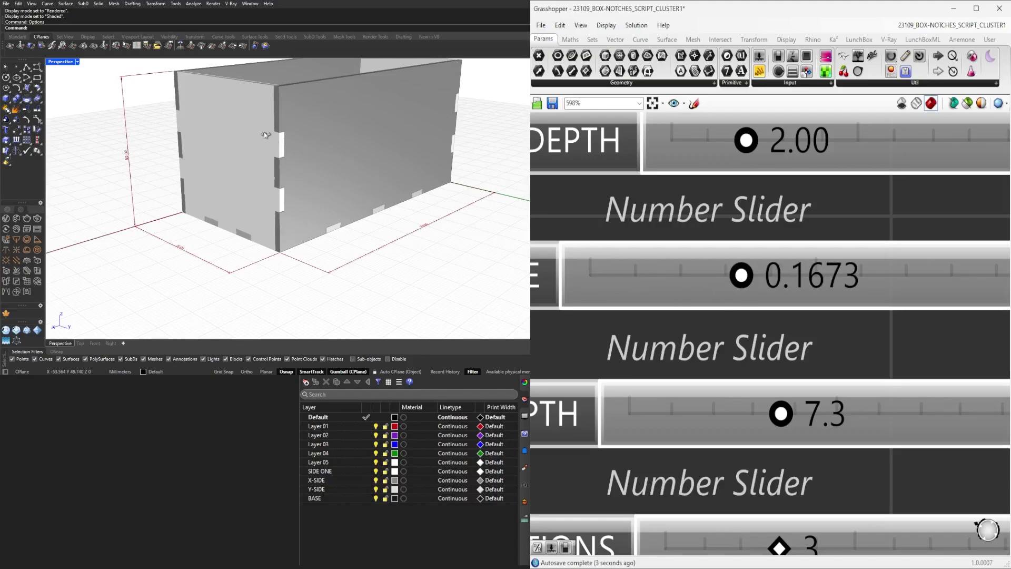
Inspect the clearance at the box's corner finger joints and the flat panel outlines from both sides of the model
{"action": "scroll", "coordinate": [266, 135], "scroll_direction": "up", "scroll_amount": 6}
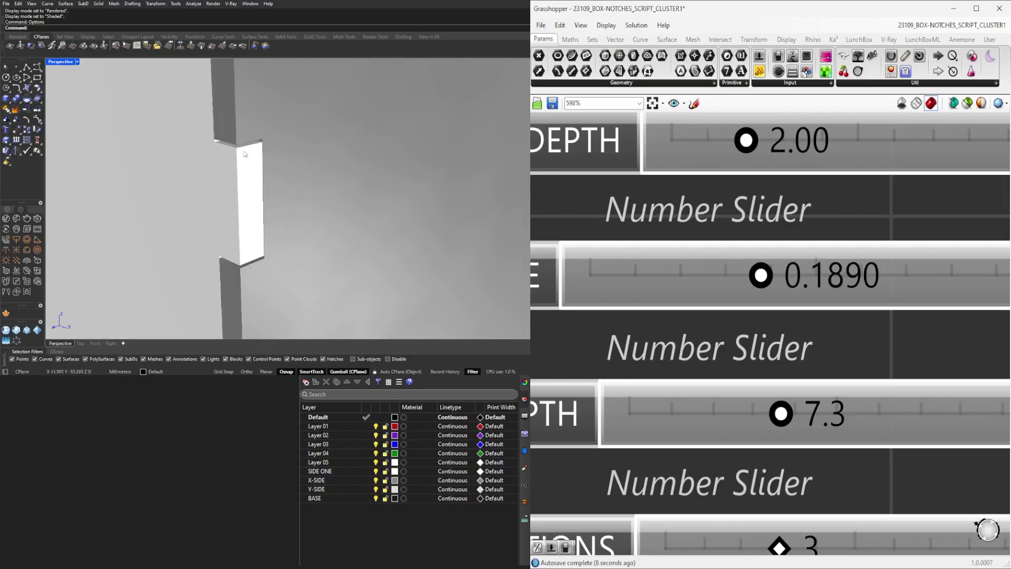
{"action": "scroll", "coordinate": [253, 142], "scroll_direction": "down", "scroll_amount": 8}
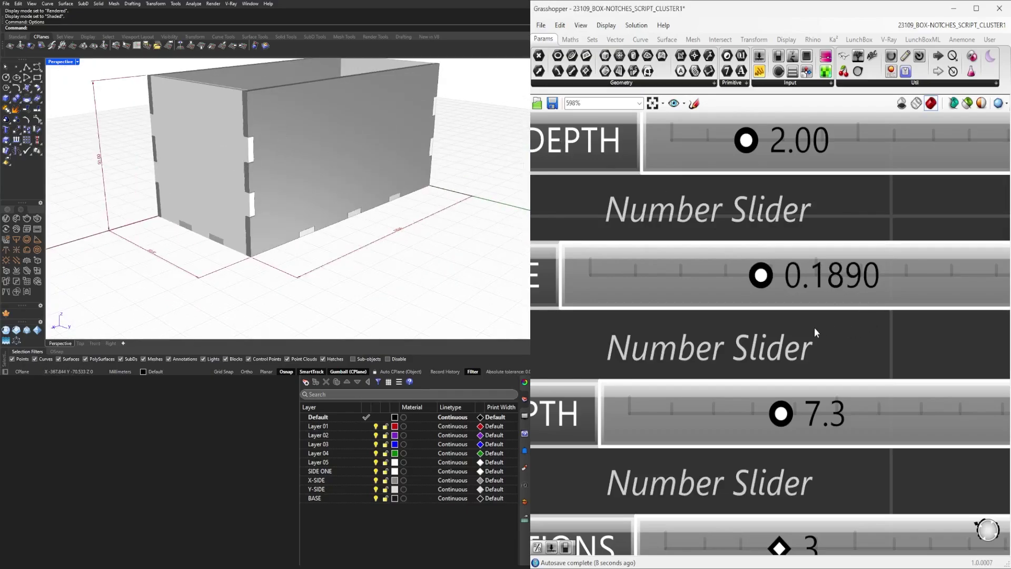
{"action": "left_click", "coordinate": [811, 276]}
{"action": "scroll", "coordinate": [767, 282], "scroll_direction": "down", "scroll_amount": 3}
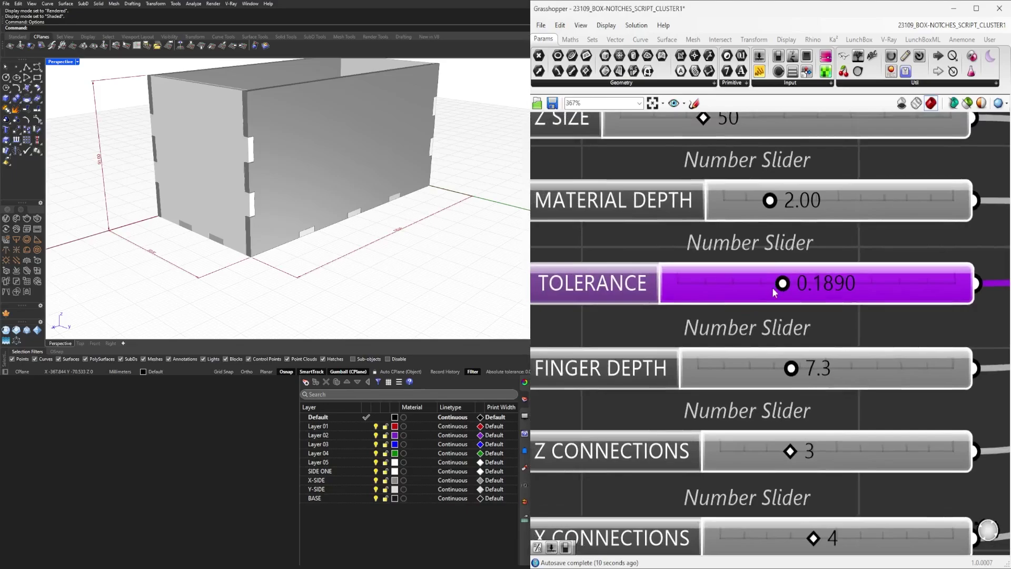
{"action": "scroll", "coordinate": [250, 141], "scroll_direction": "up", "scroll_amount": 8}
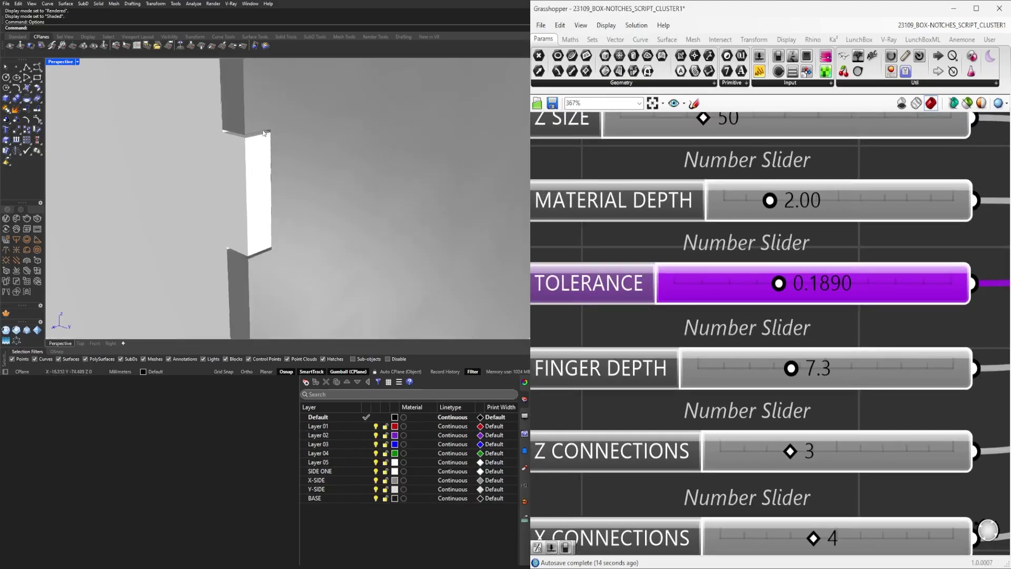
{"action": "scroll", "coordinate": [278, 154], "scroll_direction": "down", "scroll_amount": 8}
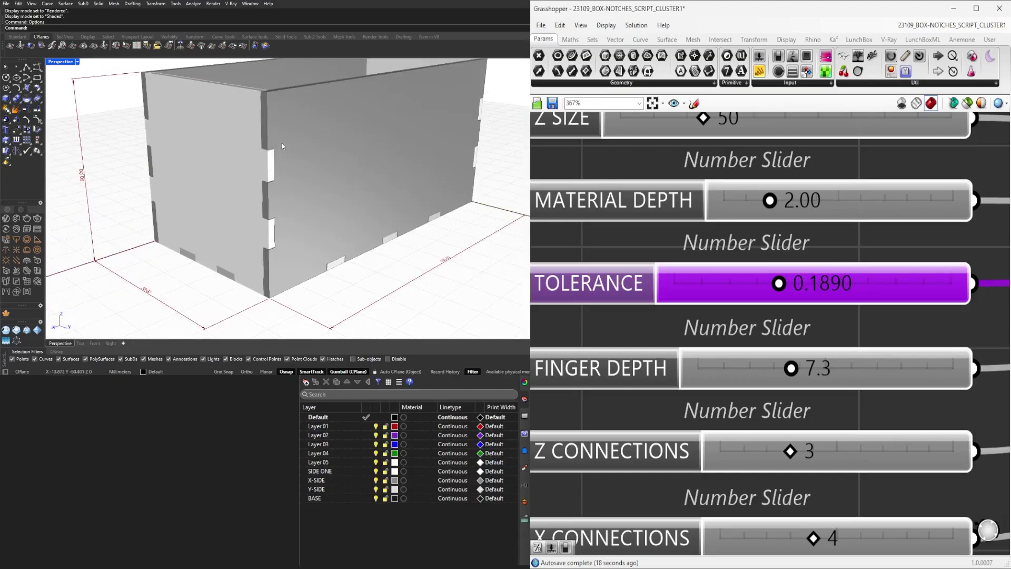
{"action": "scroll", "coordinate": [282, 147], "scroll_direction": "up", "scroll_amount": 5}
{"action": "scroll", "coordinate": [287, 192], "scroll_direction": "down", "scroll_amount": 6}
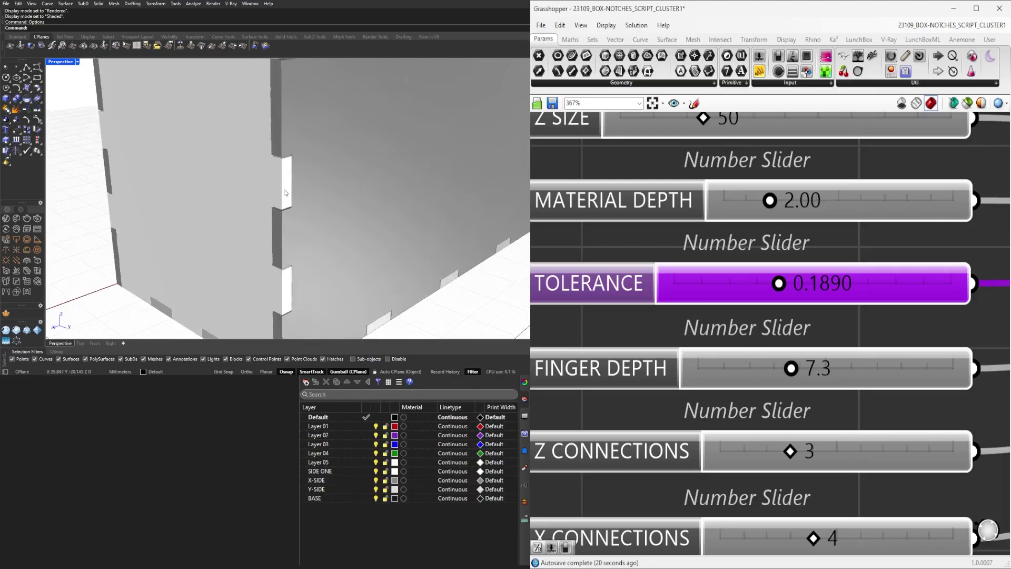
{"action": "right_click_drag", "start_coordinate": [310, 230], "coordinate": [259, 195]}
{"action": "scroll", "coordinate": [311, 228], "scroll_direction": "down", "scroll_amount": 5}
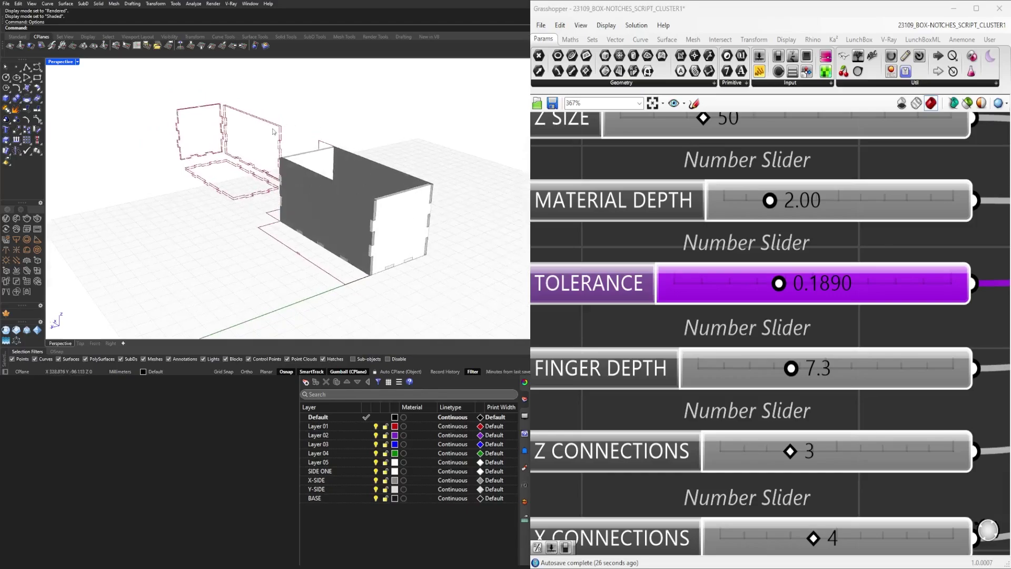
{"action": "scroll", "coordinate": [273, 178], "scroll_direction": "up", "scroll_amount": 3}
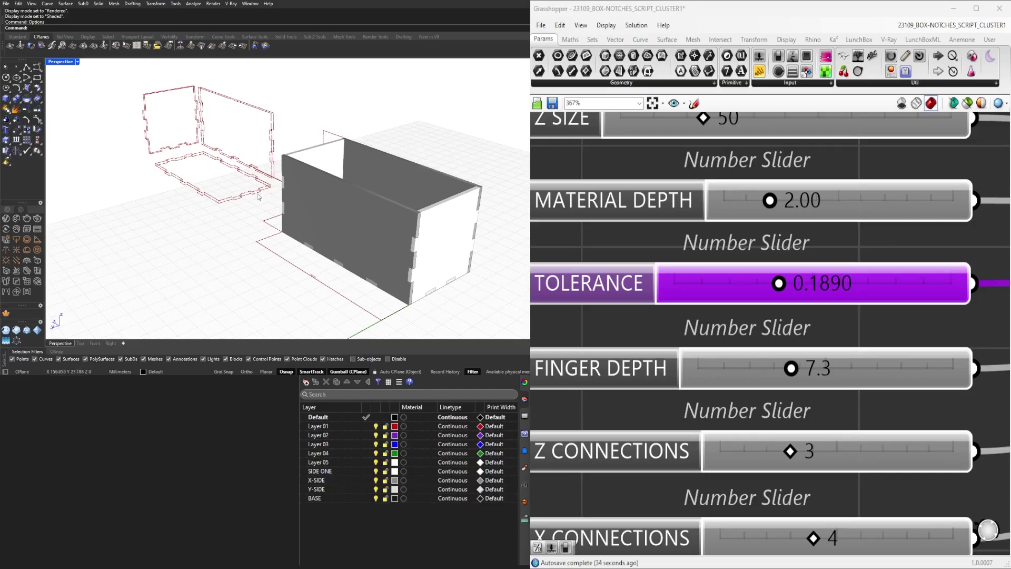
{"action": "right_click_drag", "start_coordinate": [211, 199], "coordinate": [334, 198]}
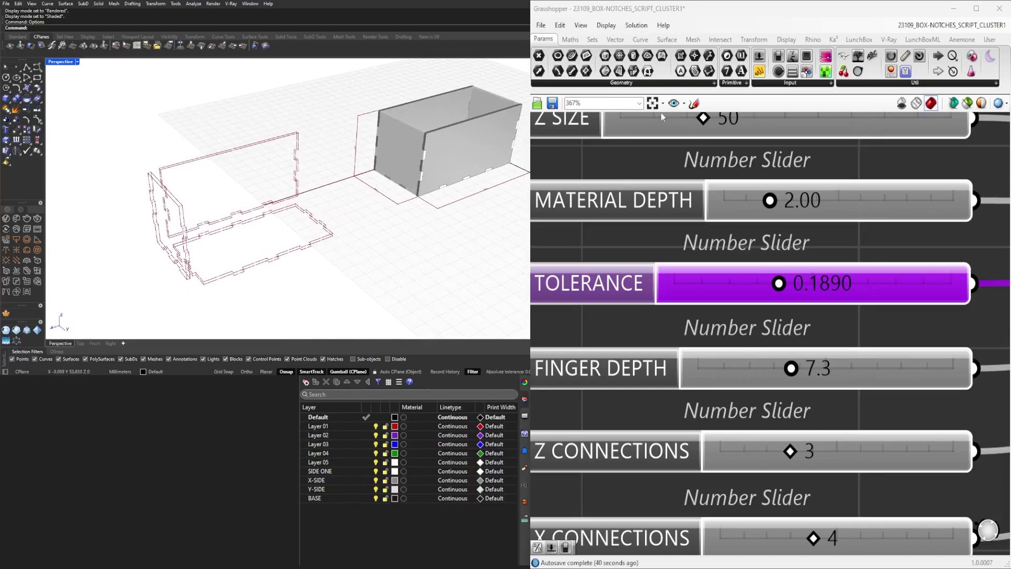
Review the overall definition layout and the inputs and outputs of the BOX-JOINTS_01 cluster
{"action": "scroll", "coordinate": [653, 177], "scroll_direction": "down", "scroll_amount": 10}
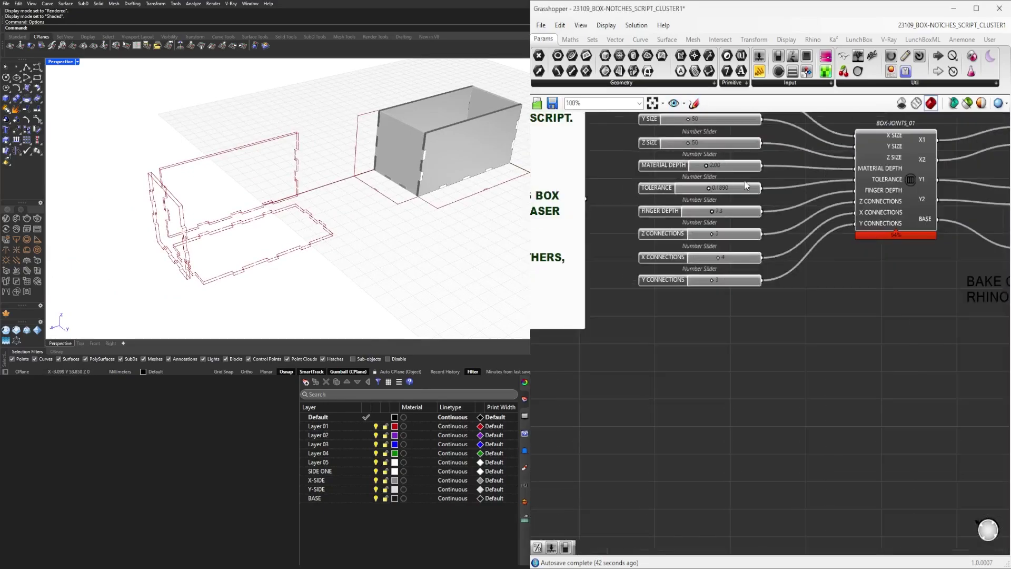
{"action": "scroll", "coordinate": [773, 370], "scroll_direction": "down", "scroll_amount": 5}
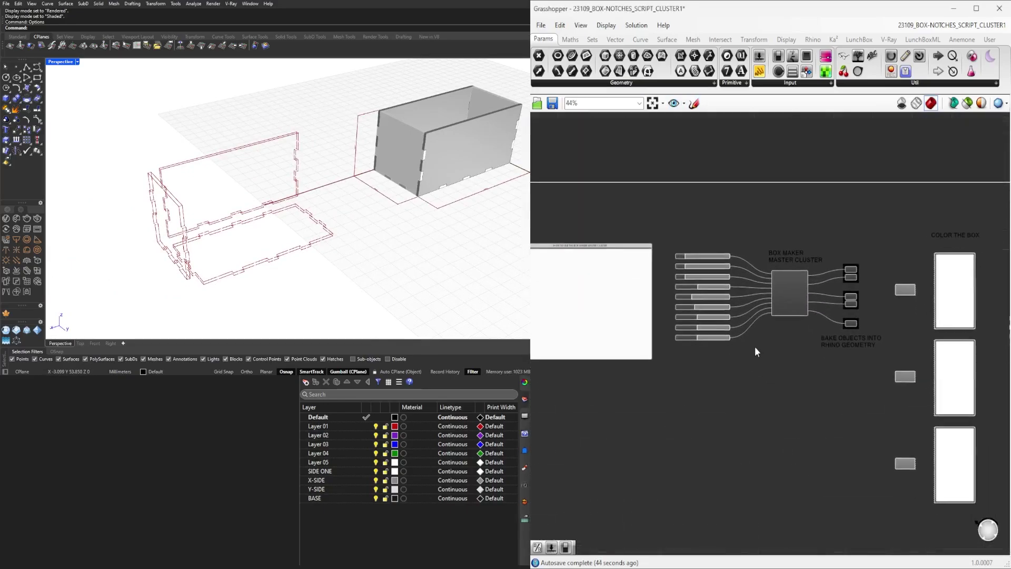
{"action": "scroll", "coordinate": [760, 321], "scroll_direction": "down", "scroll_amount": 1}
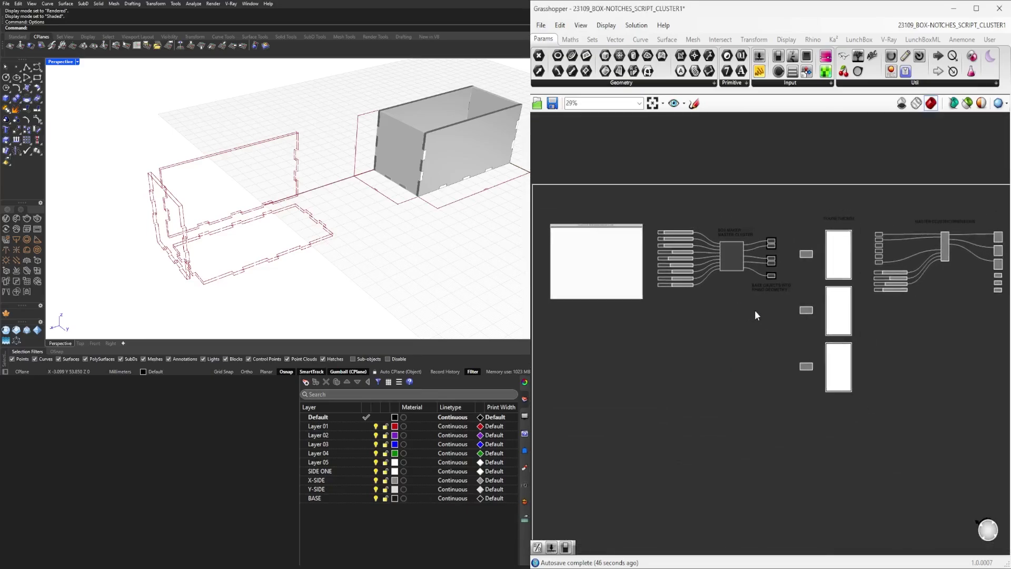
{"action": "right_click_drag", "start_coordinate": [757, 289], "coordinate": [760, 288]}
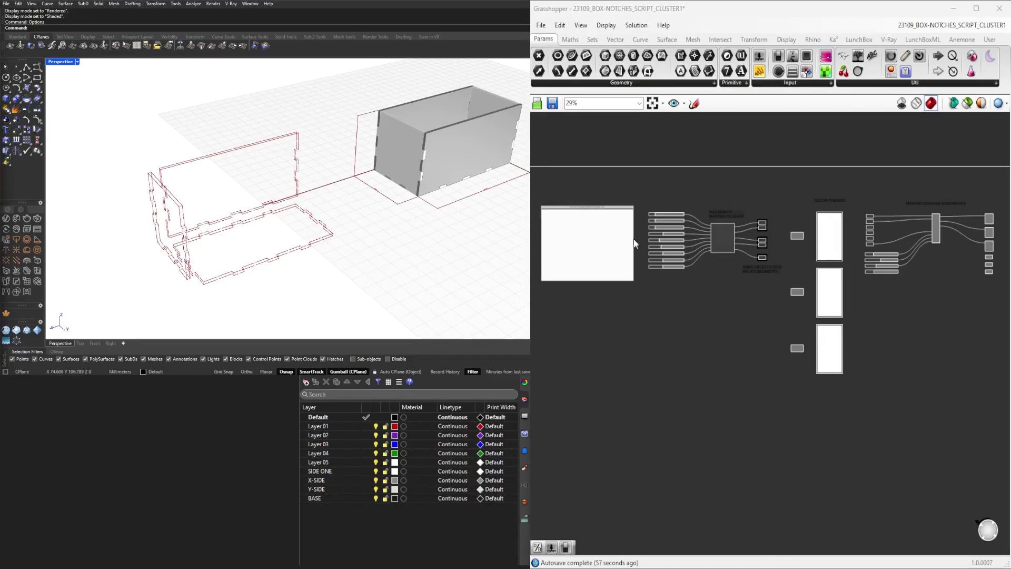
{"action": "scroll", "coordinate": [703, 232], "scroll_direction": "up", "scroll_amount": 6}
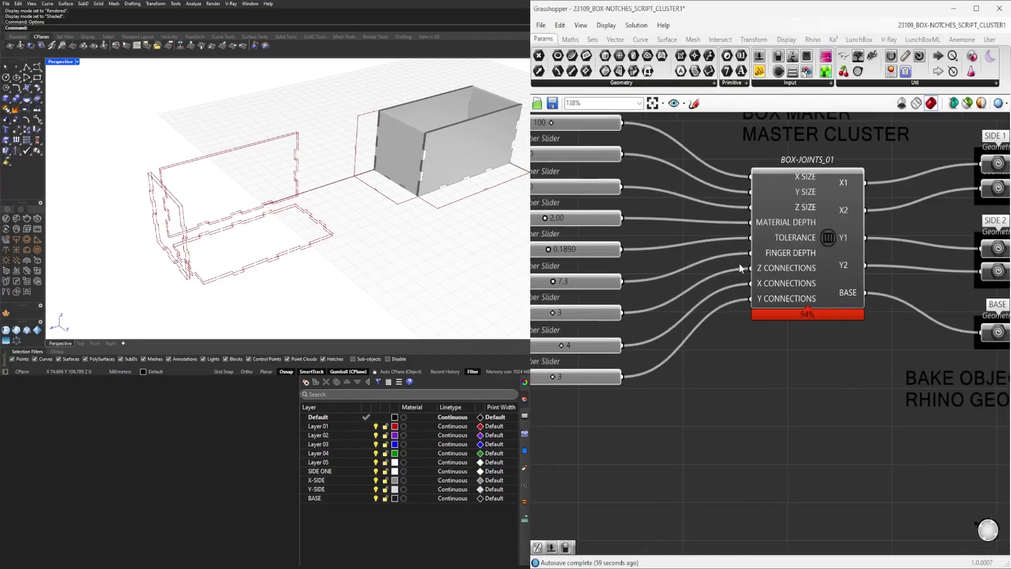
{"action": "scroll", "coordinate": [740, 269], "scroll_direction": "down", "scroll_amount": 3}
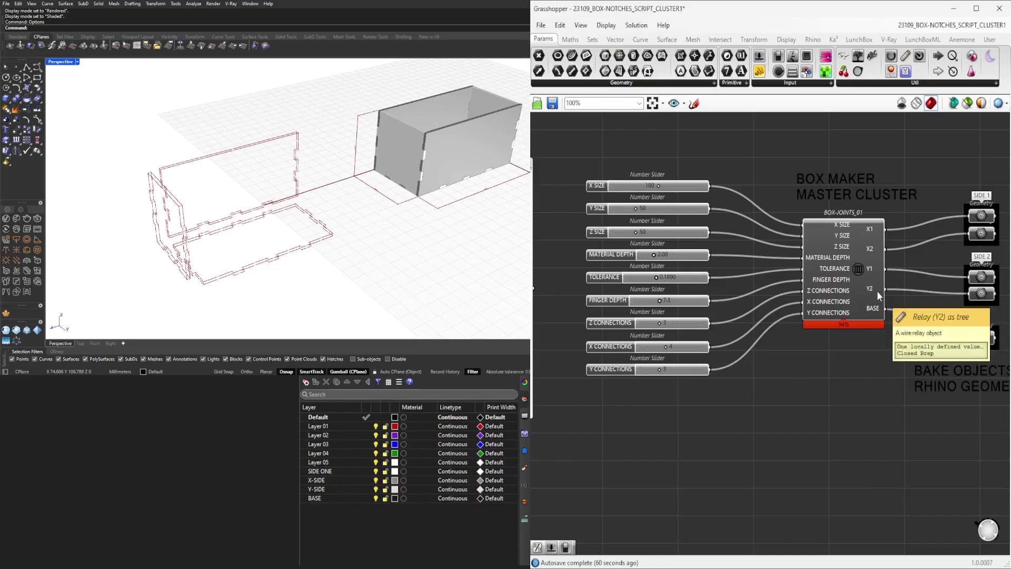
{"action": "scroll", "coordinate": [876, 290], "scroll_direction": "up", "scroll_amount": 4}
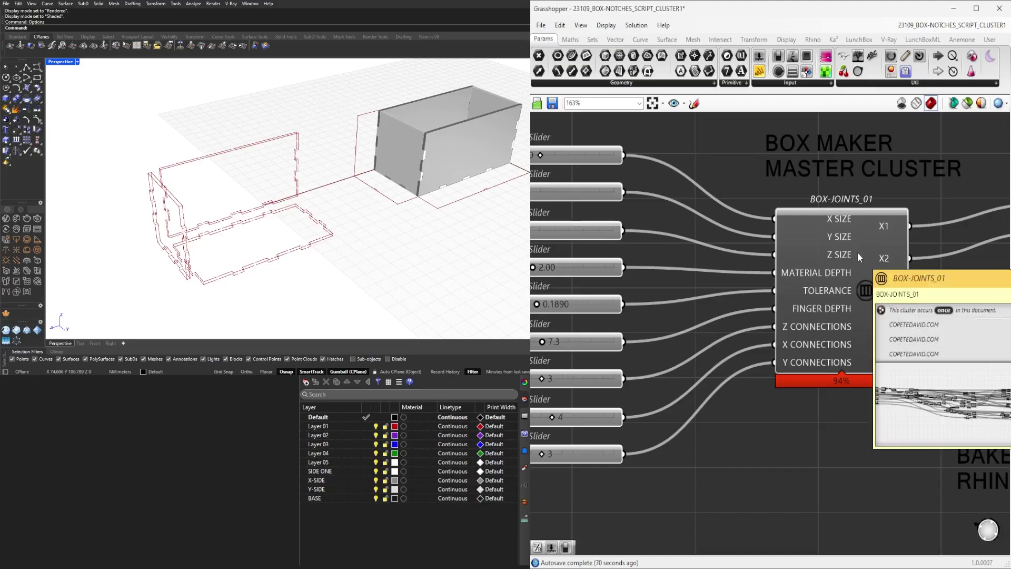
{"action": "scroll", "coordinate": [857, 253], "scroll_direction": "down", "scroll_amount": 3}
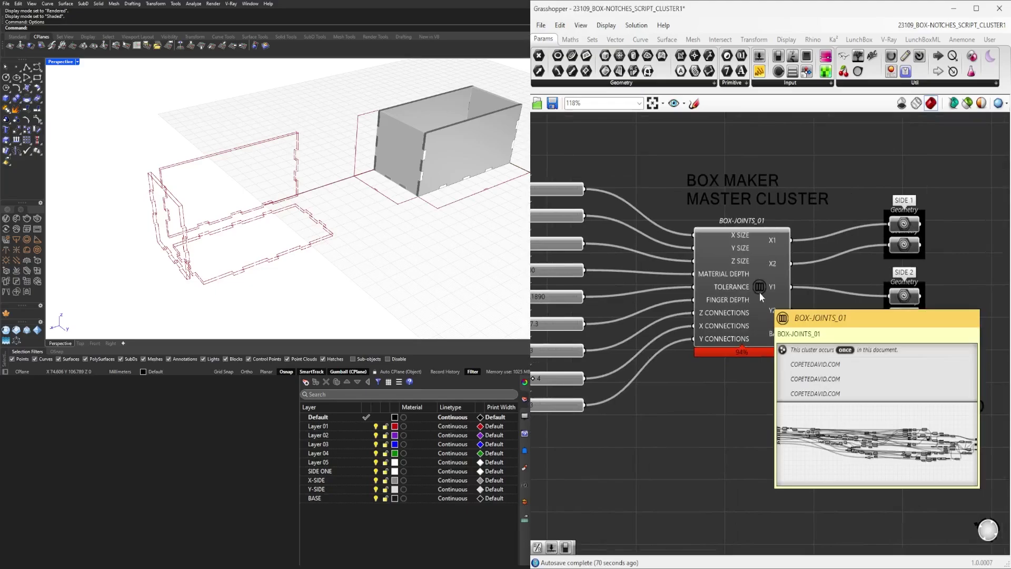
Open the BOX-JOINTS_01 cluster, look through its internal component network, and save and close it
{"action": "double_click", "coordinate": [763, 248]}
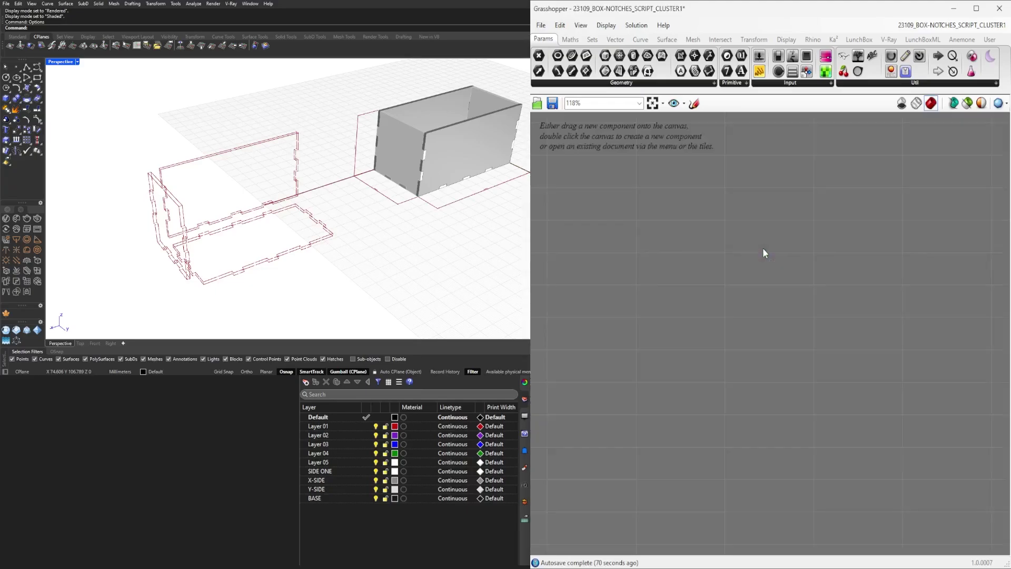
{"action": "scroll", "coordinate": [639, 298], "scroll_direction": "up", "scroll_amount": 2}
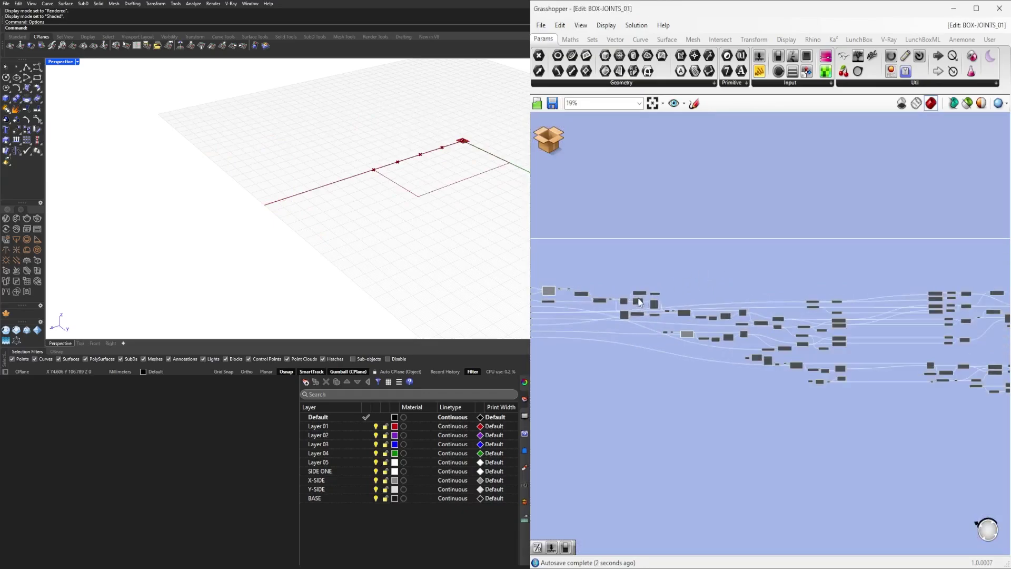
{"action": "scroll", "coordinate": [576, 362], "scroll_direction": "up", "scroll_amount": 2}
{"action": "right_click_drag", "start_coordinate": [576, 363], "coordinate": [689, 360]}
{"action": "scroll", "coordinate": [638, 254], "scroll_direction": "up", "scroll_amount": 2}
{"action": "scroll", "coordinate": [635, 251], "scroll_direction": "down", "scroll_amount": 5}
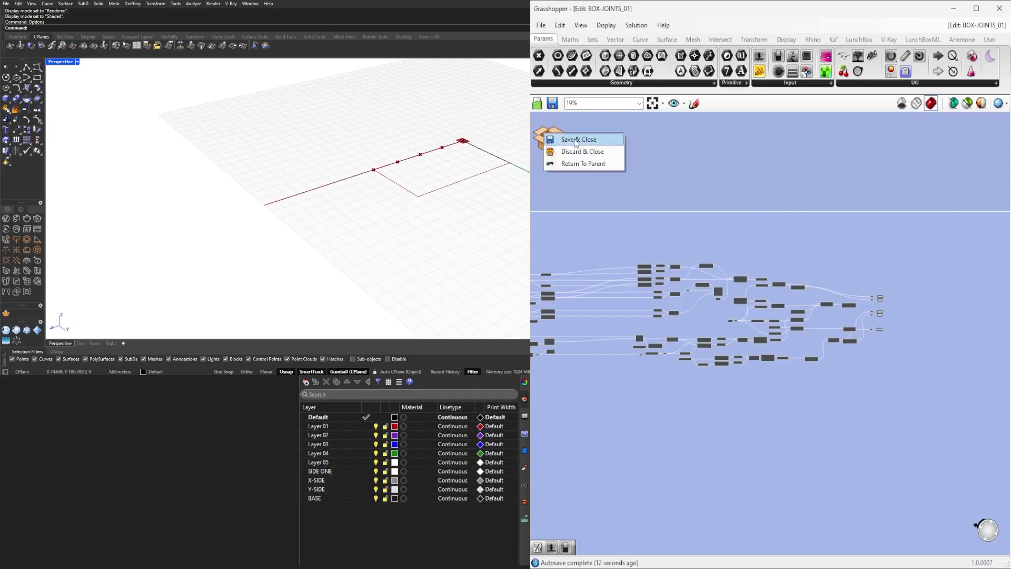
{"action": "left_click", "coordinate": [575, 140]}
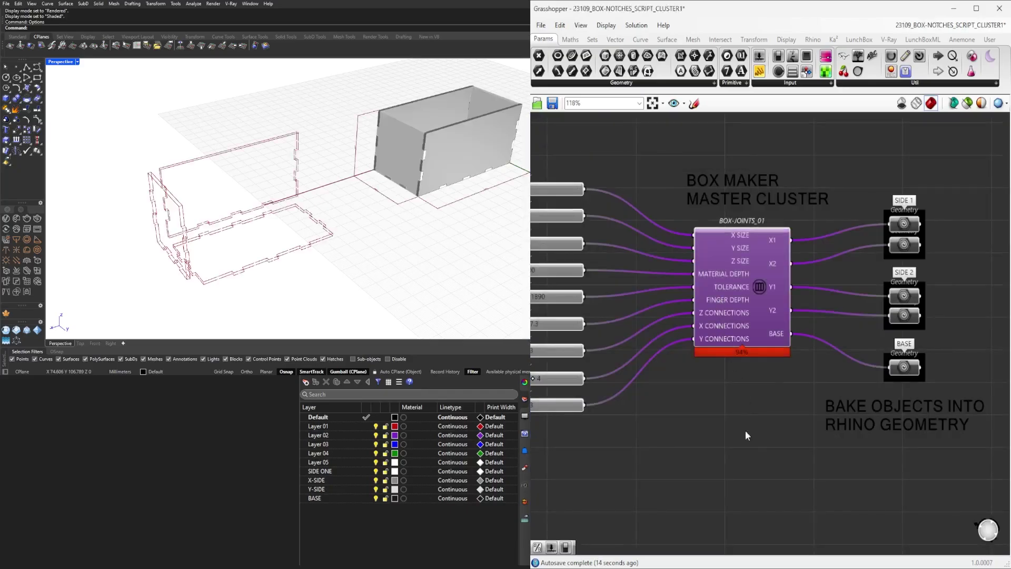
Open the X SIZE slider's value for editing and accept it at 100
{"action": "scroll", "coordinate": [779, 380], "scroll_direction": "down", "scroll_amount": 2}
{"action": "scroll", "coordinate": [659, 226], "scroll_direction": "up", "scroll_amount": 6}
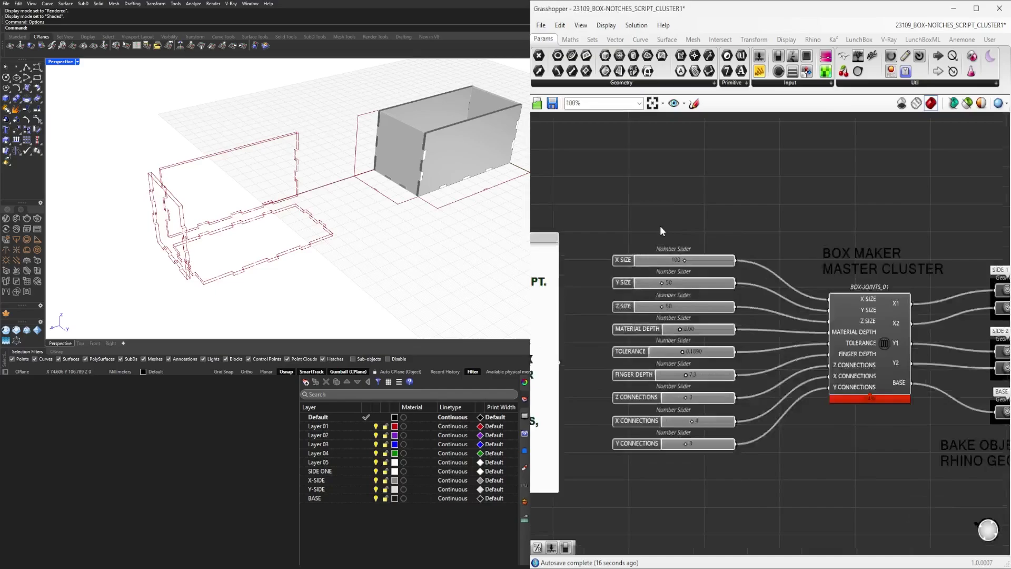
{"action": "right_click_drag", "start_coordinate": [640, 284], "coordinate": [718, 276]}
{"action": "scroll", "coordinate": [725, 265], "scroll_direction": "up", "scroll_amount": 4}
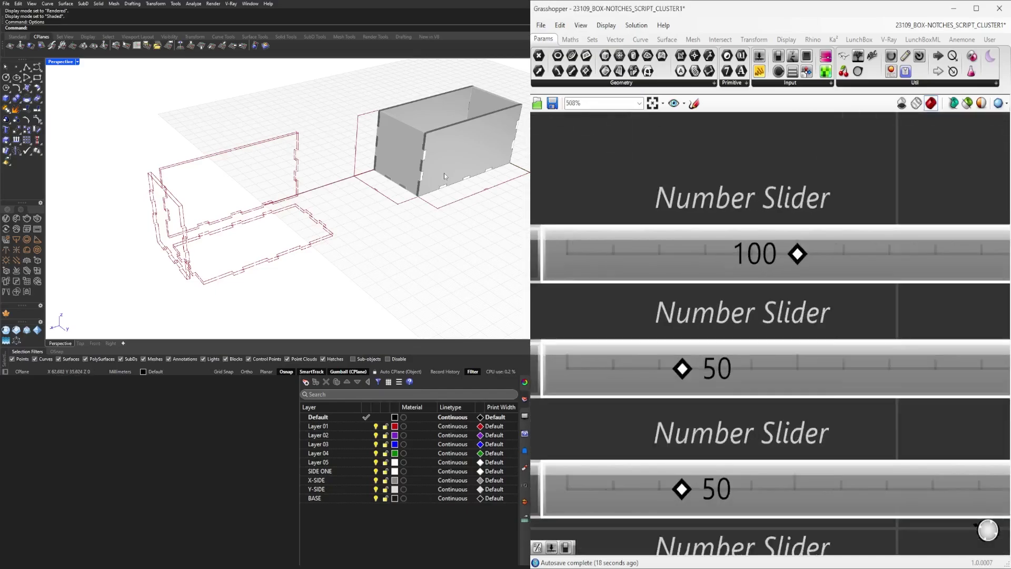
{"action": "scroll", "coordinate": [444, 173], "scroll_direction": "up", "scroll_amount": 4}
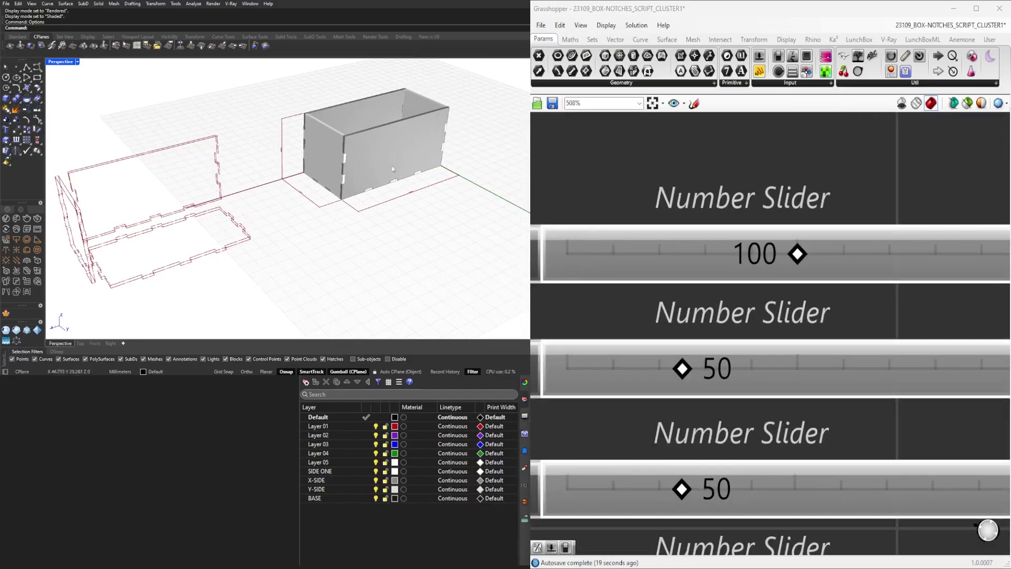
{"action": "double_click", "coordinate": [725, 267]}
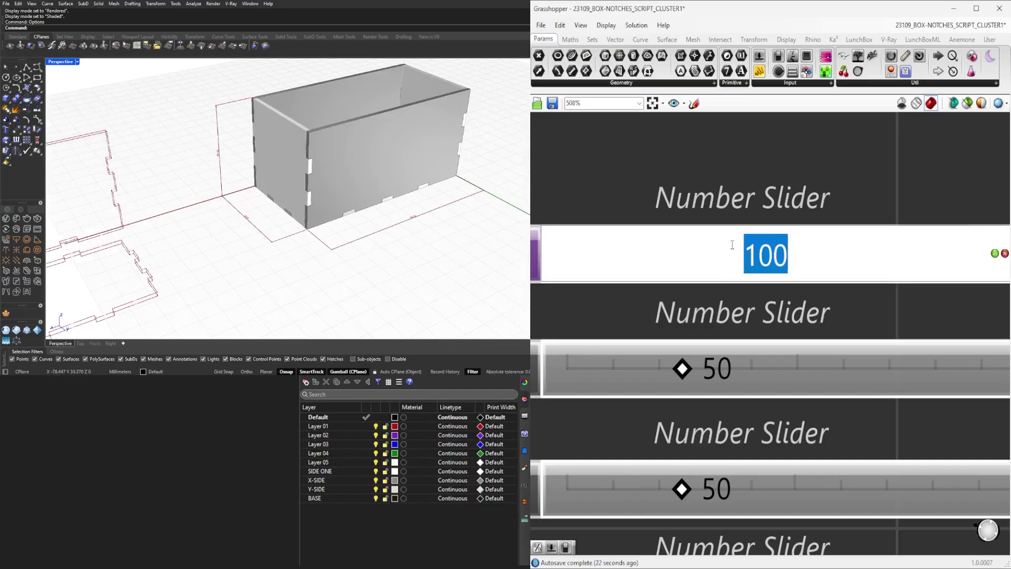
{"action": "key", "text": "Return"}
Set the Y SIZE slider to 100 so the box's depth matches its X size
{"action": "scroll", "coordinate": [746, 131], "scroll_direction": "down", "scroll_amount": 4}
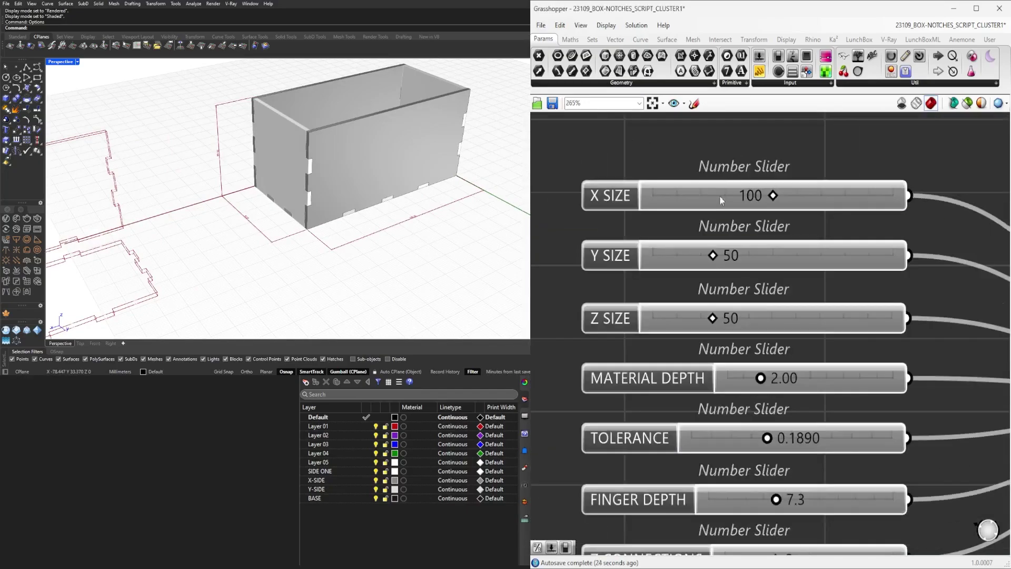
{"action": "left_click", "coordinate": [747, 259]}
{"action": "double_click", "coordinate": [748, 258]}
{"action": "type", "text": "100"}
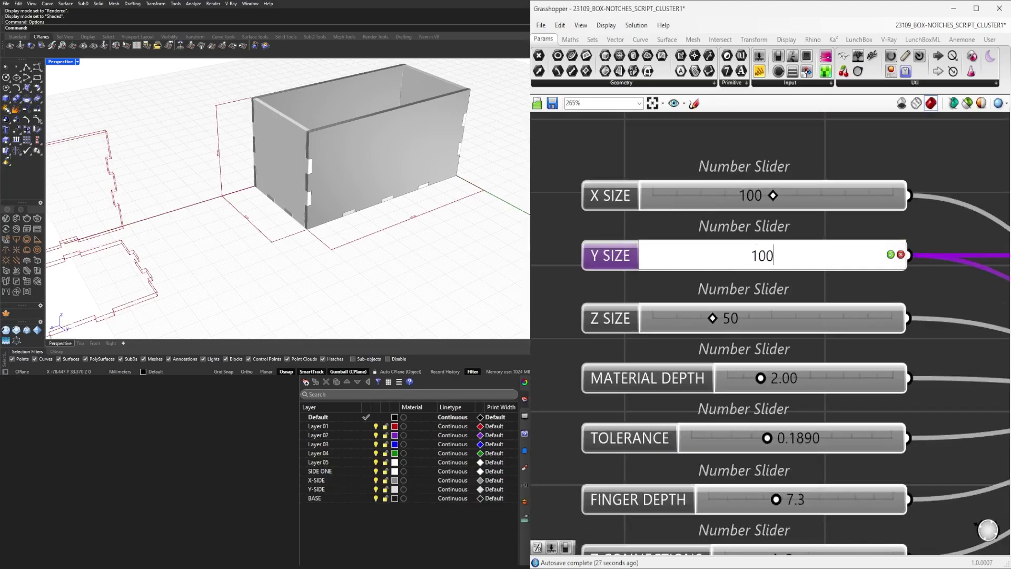
{"action": "key", "text": "Return"}
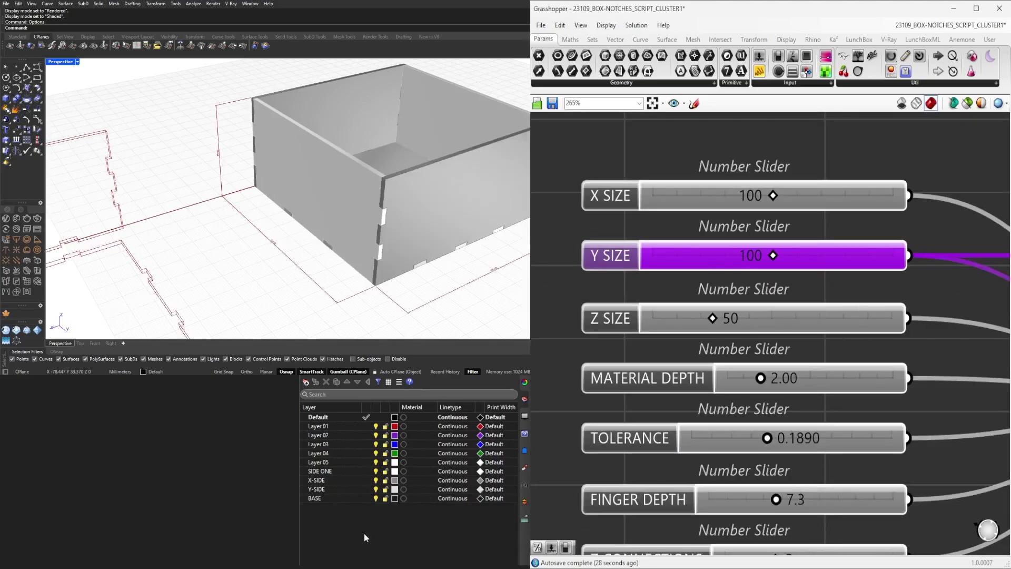
Check the square box from several angles and raise the Z SIZE slider to 52
{"action": "scroll", "coordinate": [425, 104], "scroll_direction": "down", "scroll_amount": 3}
{"action": "right_click_drag", "start_coordinate": [425, 104], "coordinate": [346, 121]}
{"action": "scroll", "coordinate": [307, 102], "scroll_direction": "up", "scroll_amount": 4}
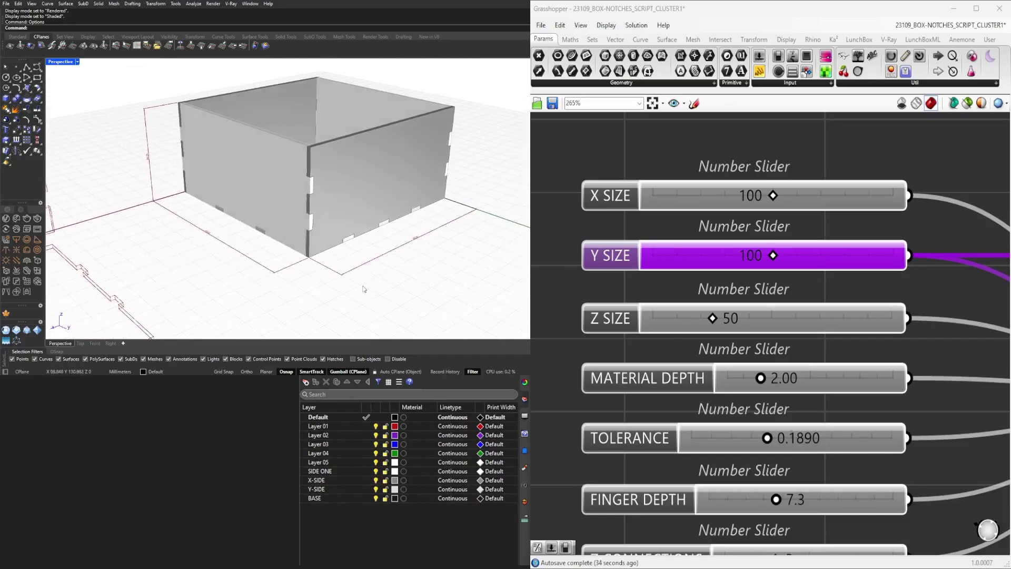
{"action": "right_click_drag", "start_coordinate": [347, 182], "coordinate": [333, 238]}
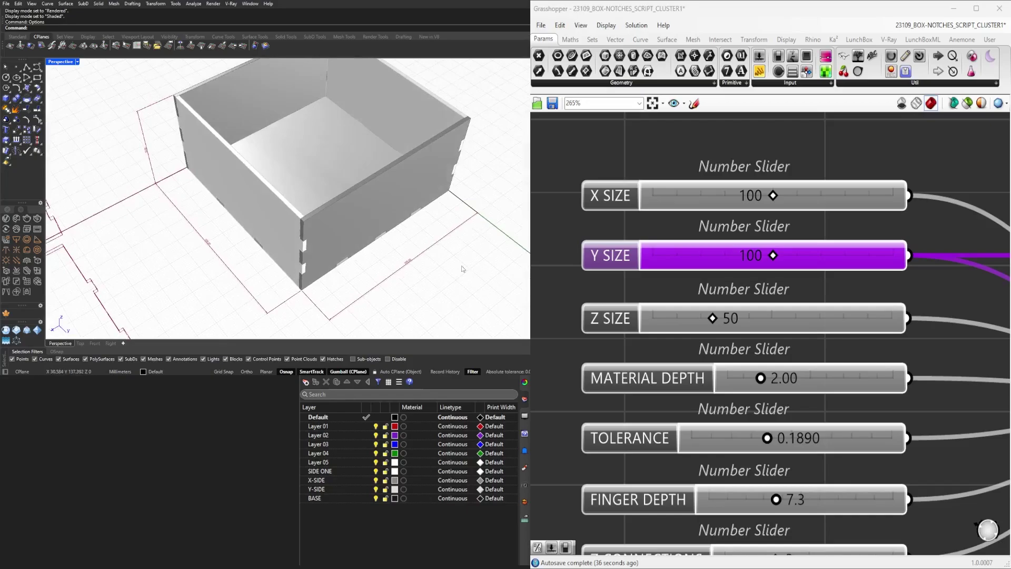
{"action": "right_click_drag", "start_coordinate": [462, 269], "coordinate": [489, 200]}
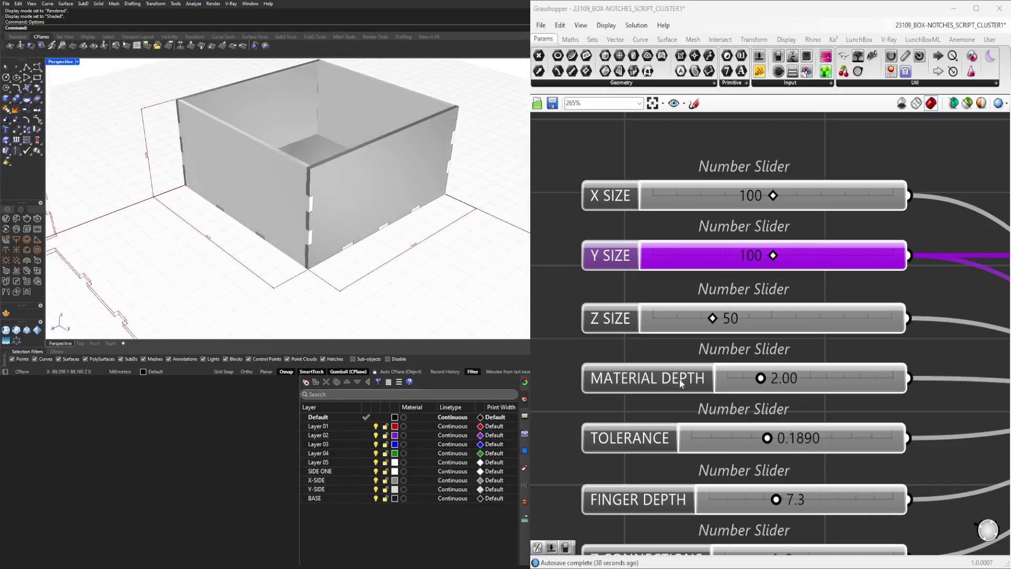
{"action": "scroll", "coordinate": [677, 342], "scroll_direction": "up", "scroll_amount": 2}
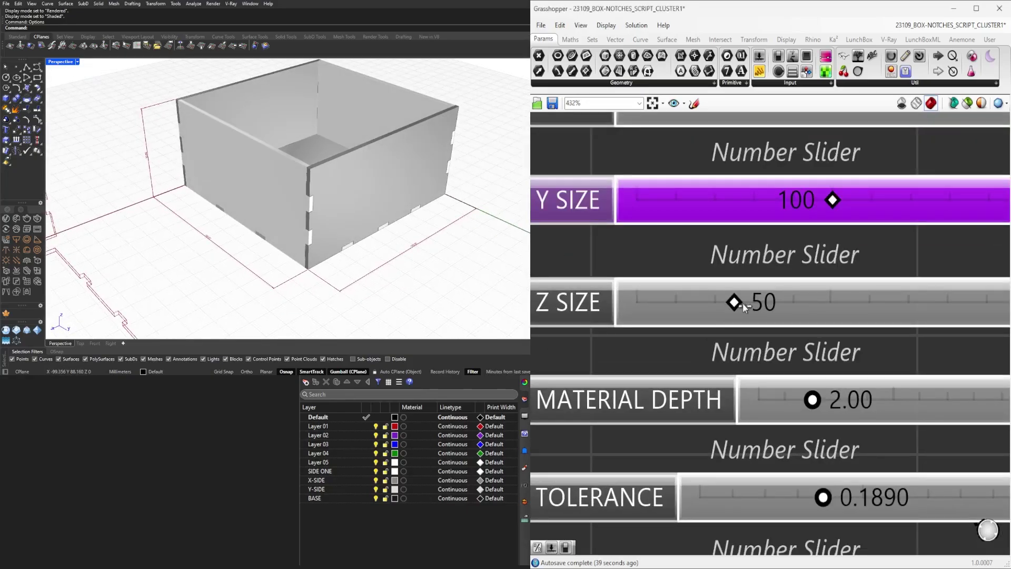
{"action": "left_click_drag", "start_coordinate": [743, 302], "coordinate": [748, 302]}
Increase the FINGER DEPTH slider to 9.2 to widen the joint fingers
{"action": "scroll", "coordinate": [747, 302], "scroll_direction": "down", "scroll_amount": 2}
{"action": "right_click_drag", "start_coordinate": [802, 316], "coordinate": [750, 237]}
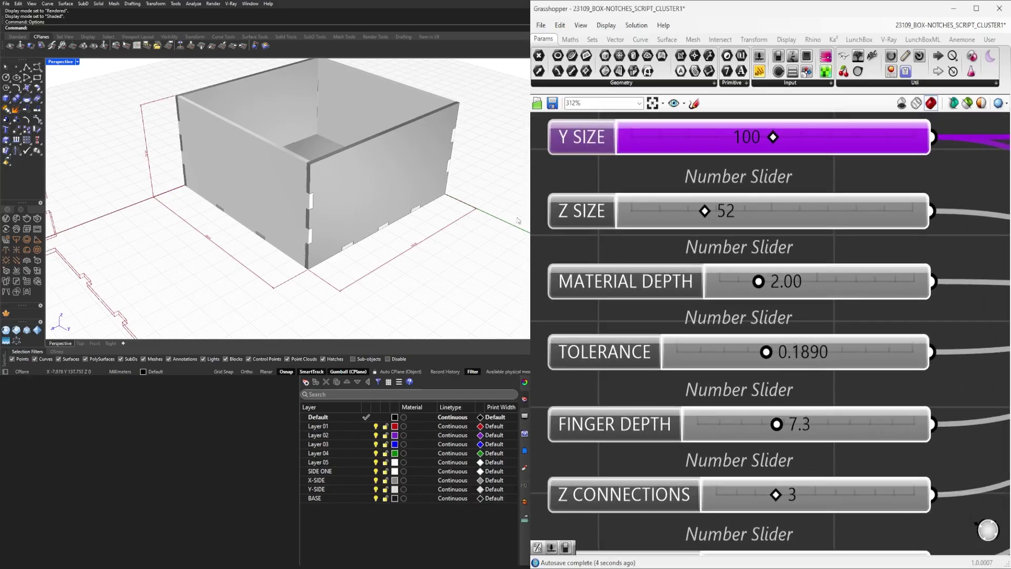
{"action": "scroll", "coordinate": [781, 458], "scroll_direction": "down", "scroll_amount": 1}
{"action": "right_click_drag", "start_coordinate": [661, 384], "coordinate": [657, 240]}
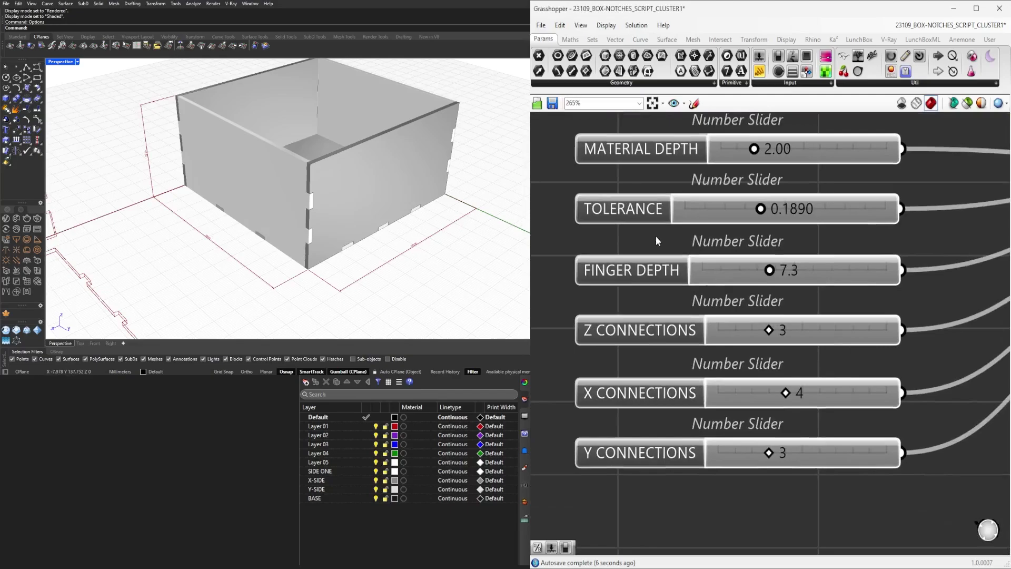
{"action": "scroll", "coordinate": [737, 268], "scroll_direction": "up", "scroll_amount": 5}
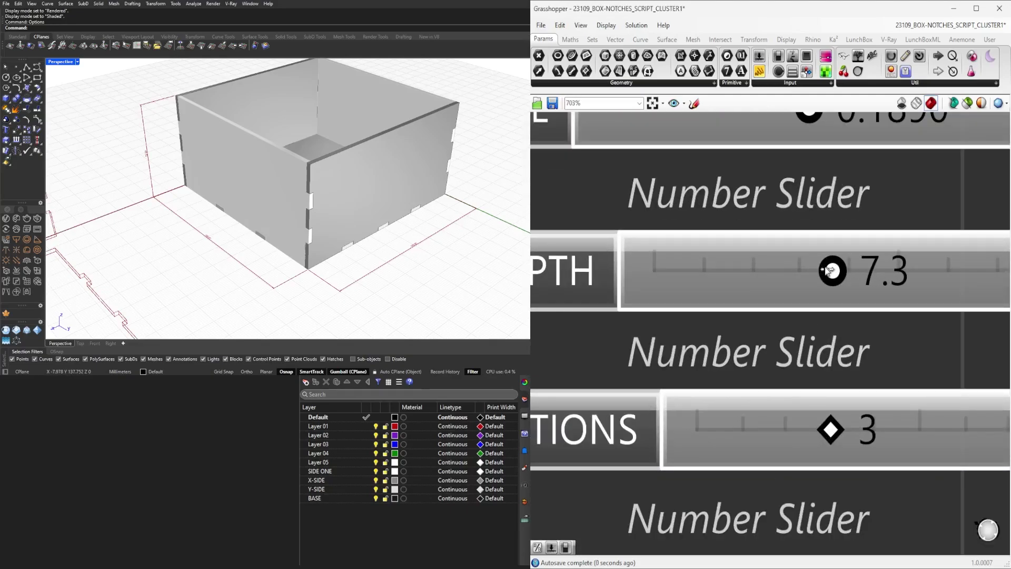
{"action": "left_click_drag", "start_coordinate": [825, 271], "coordinate": [881, 277]}
Set the Z CONNECTIONS slider to 4 for the box's vertical corner joints
{"action": "scroll", "coordinate": [845, 406], "scroll_direction": "down", "scroll_amount": 4}
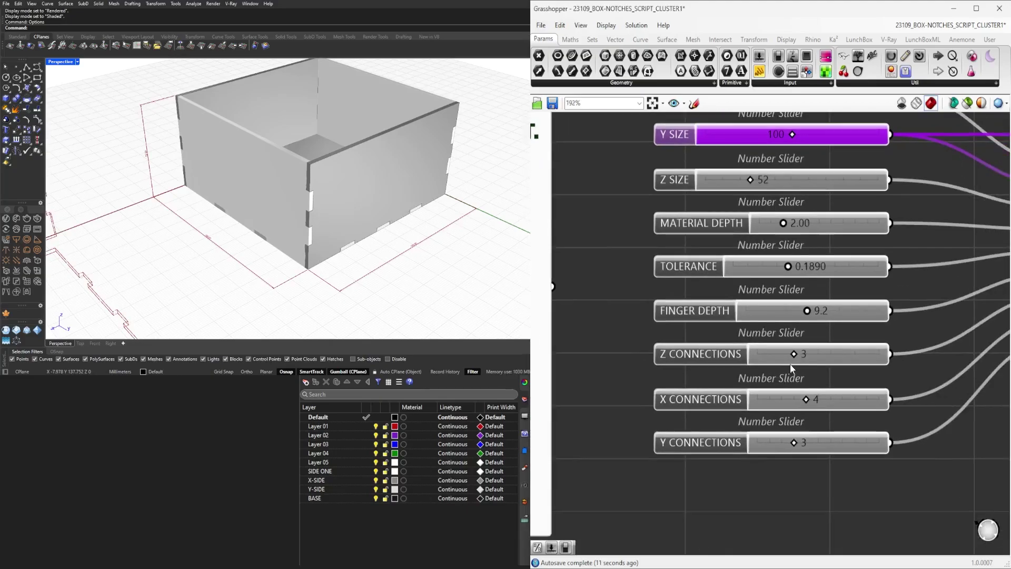
{"action": "scroll", "coordinate": [789, 365], "scroll_direction": "up", "scroll_amount": 2}
{"action": "scroll", "coordinate": [784, 345], "scroll_direction": "up", "scroll_amount": 3}
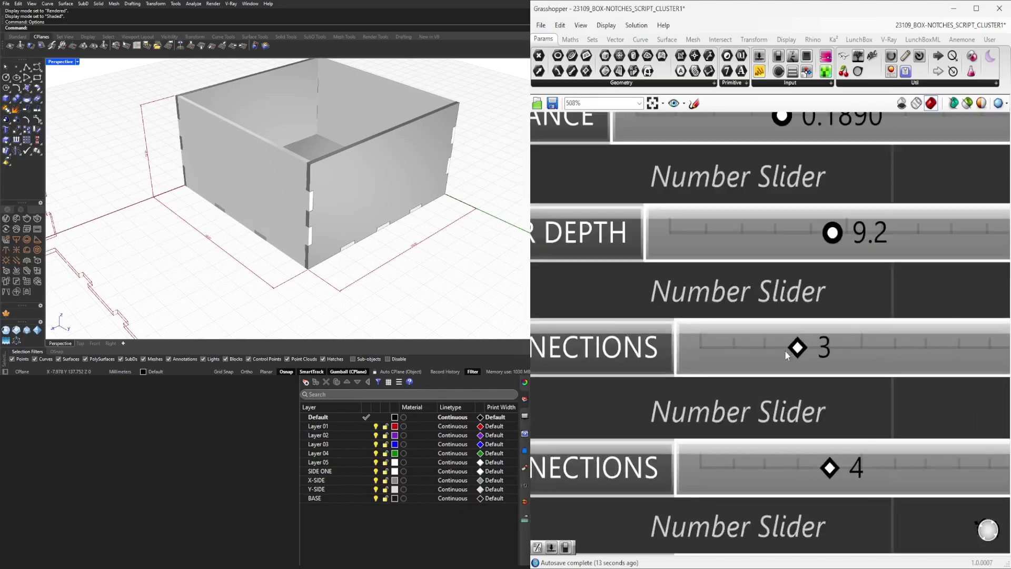
{"action": "left_click_drag", "start_coordinate": [798, 348], "coordinate": [837, 340]}
Set the Y CONNECTIONS slider to 4, matching the X CONNECTIONS value
{"action": "scroll", "coordinate": [841, 339], "scroll_direction": "down", "scroll_amount": 2}
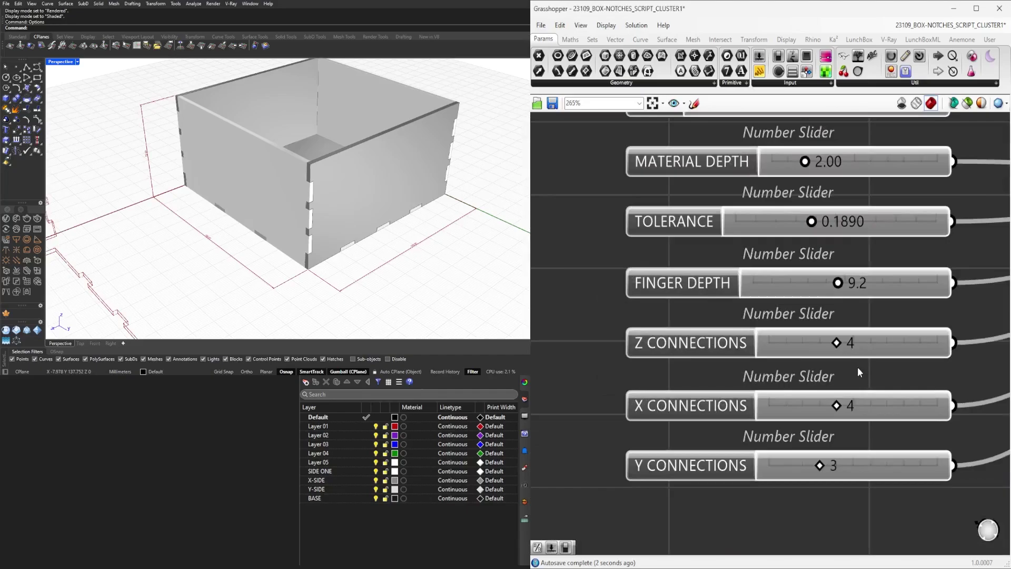
{"action": "right_click_drag", "start_coordinate": [857, 366], "coordinate": [813, 241]}
{"action": "scroll", "coordinate": [798, 313], "scroll_direction": "up", "scroll_amount": 2}
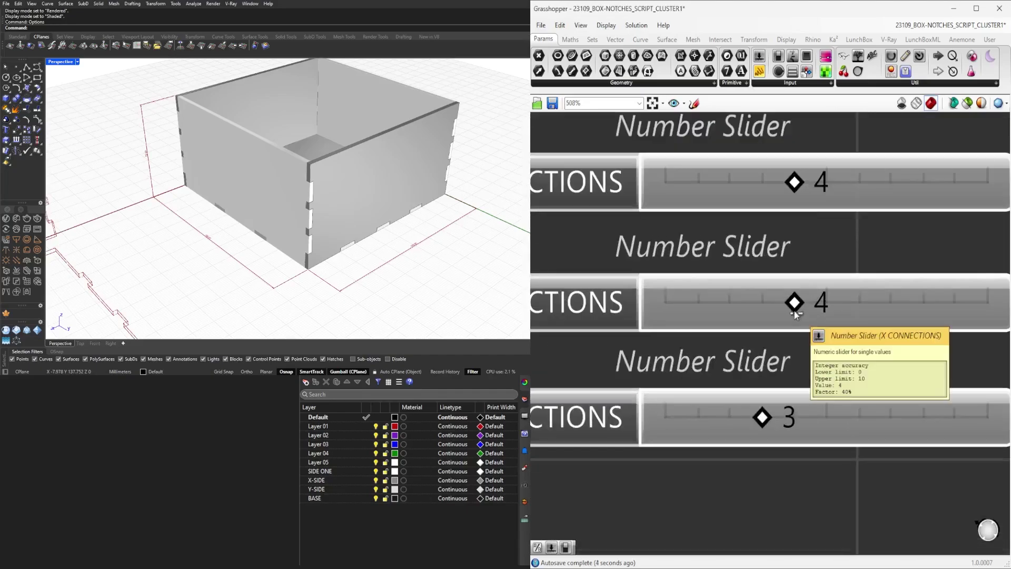
{"action": "double_click", "coordinate": [796, 419]}
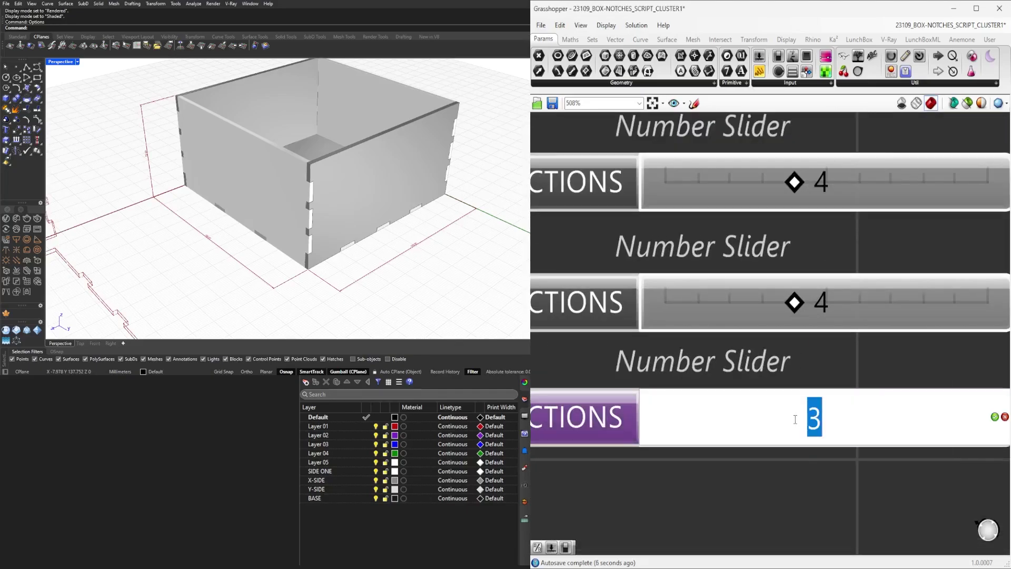
{"action": "type", "text": "4"}
{"action": "key", "text": "Return"}
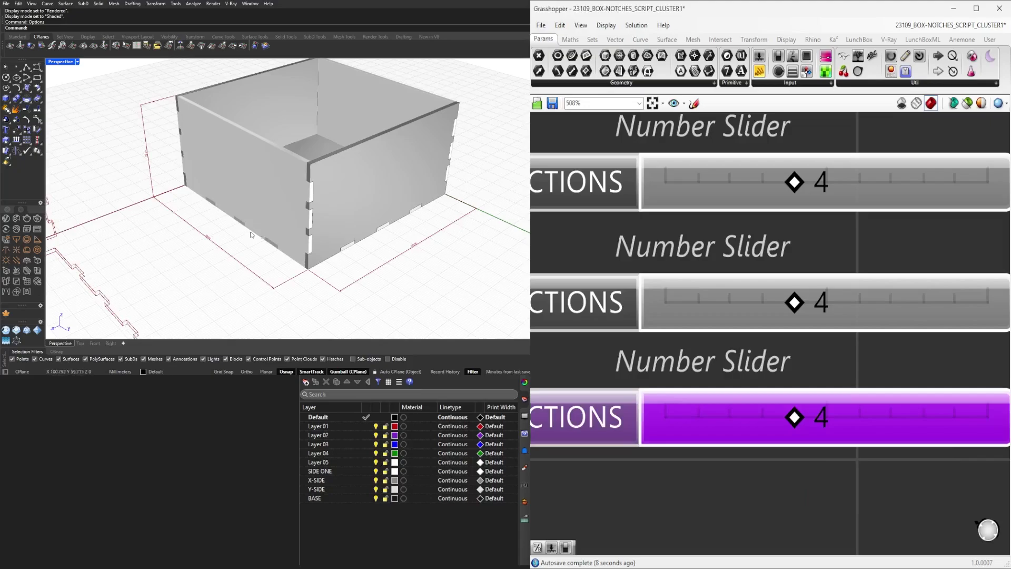
Check the joints along the box's base and reduce the FINGER DEPTH slider to 7.5
{"action": "right_click_drag", "start_coordinate": [251, 235], "coordinate": [320, 212]}
{"action": "scroll", "coordinate": [930, 342], "scroll_direction": "down", "scroll_amount": 5}
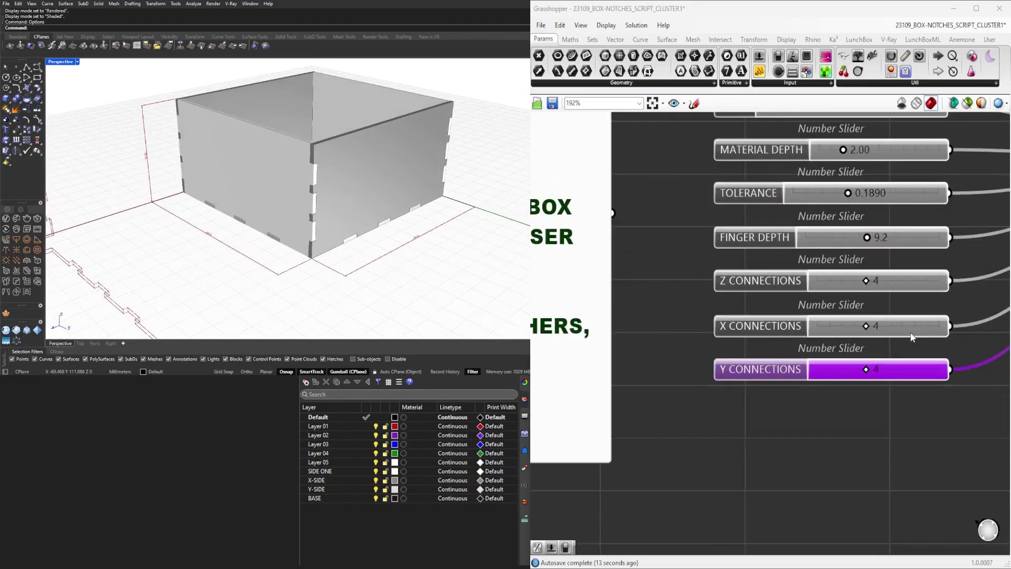
{"action": "scroll", "coordinate": [810, 264], "scroll_direction": "up", "scroll_amount": 5}
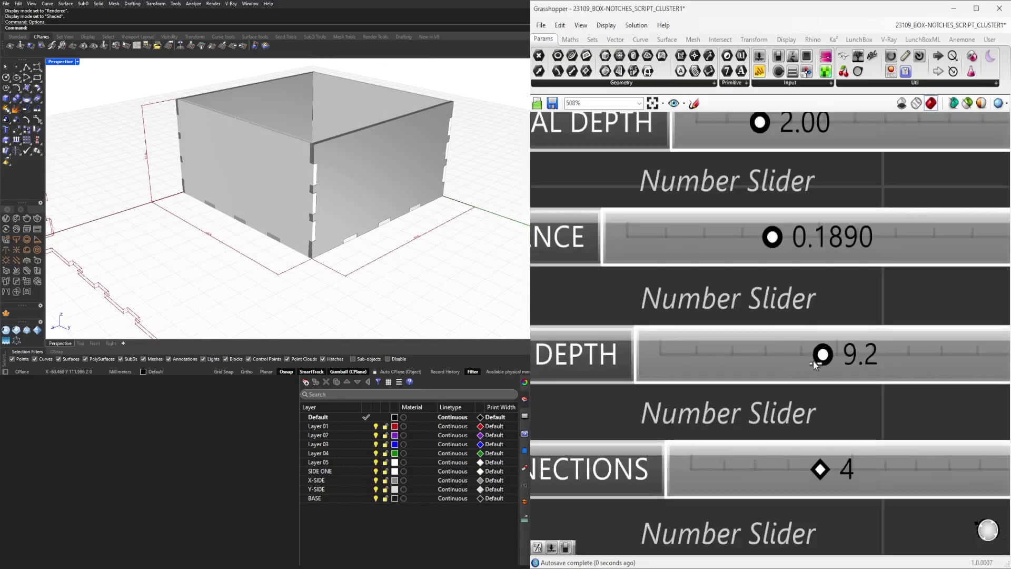
{"action": "left_click_drag", "start_coordinate": [814, 365], "coordinate": [776, 355]}
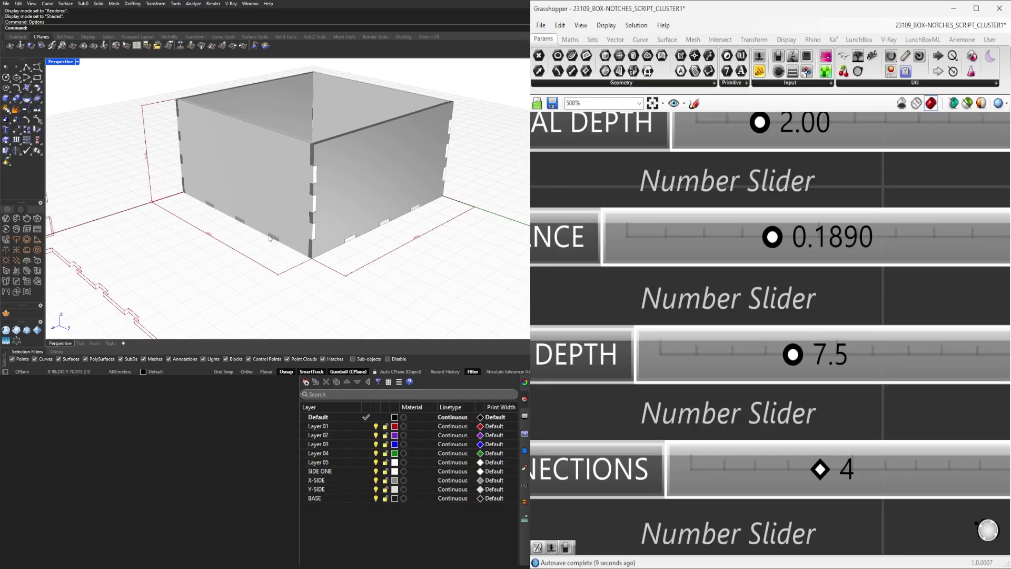
Review the slider inputs feeding the BOX-JOINTS_01 cluster and inspect the box's corner joints and flat panel outlines
{"action": "scroll", "coordinate": [894, 322], "scroll_direction": "down", "scroll_amount": 5}
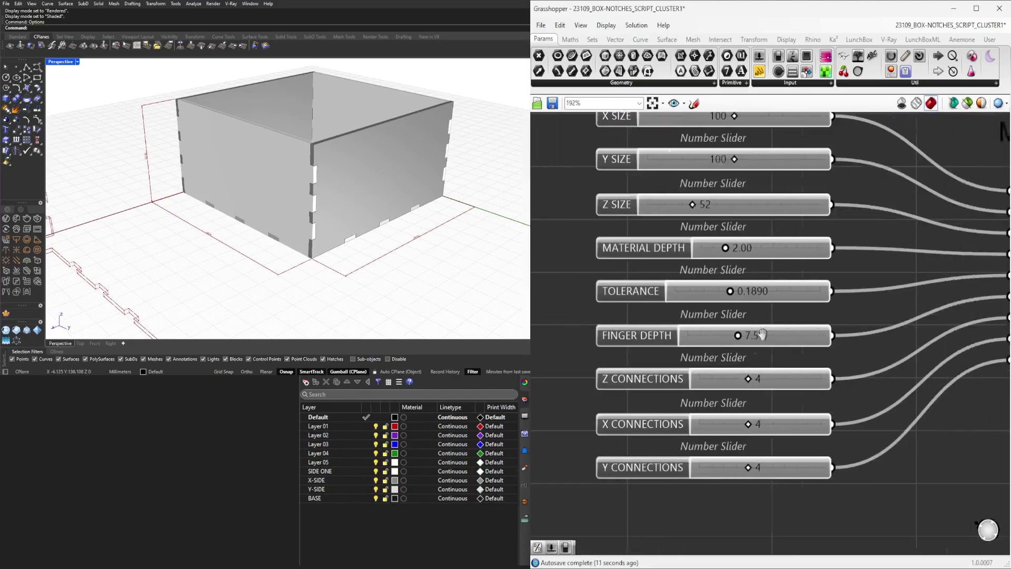
{"action": "right_click_drag", "start_coordinate": [894, 323], "coordinate": [784, 327]}
{"action": "right_click_drag", "start_coordinate": [656, 388], "coordinate": [763, 366]}
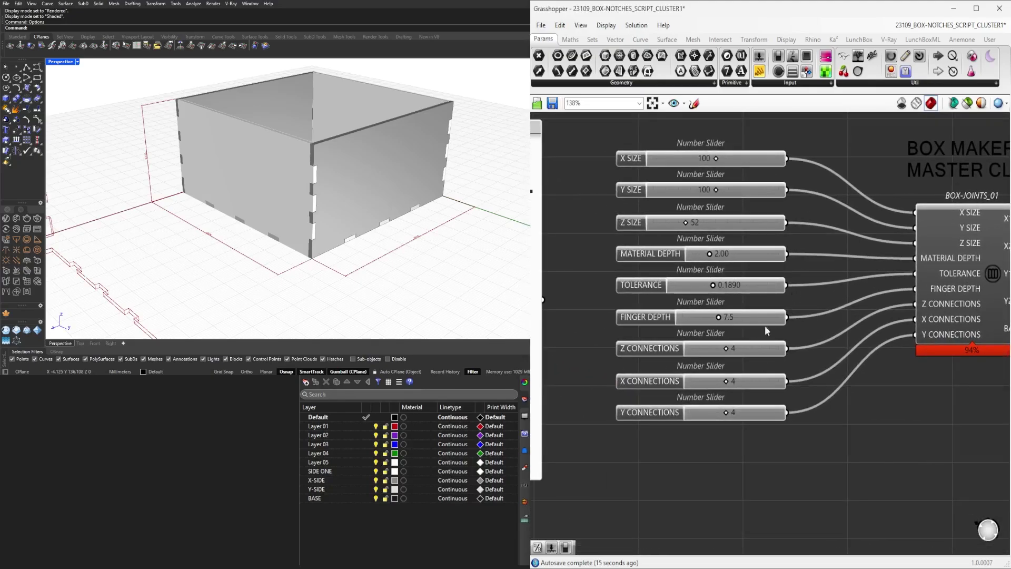
{"action": "scroll", "coordinate": [347, 246], "scroll_direction": "up", "scroll_amount": 2}
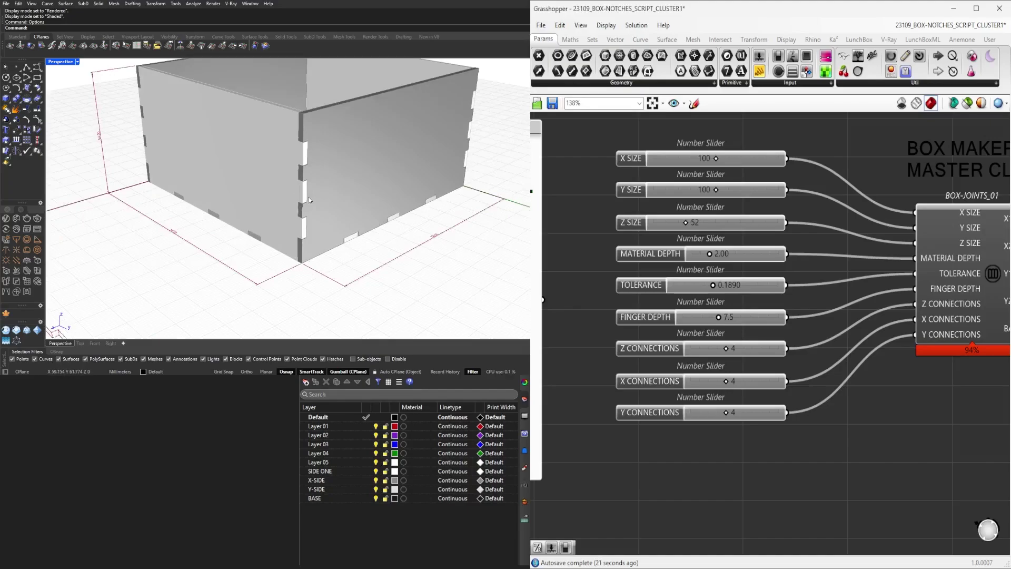
{"action": "scroll", "coordinate": [311, 196], "scroll_direction": "down", "scroll_amount": 6}
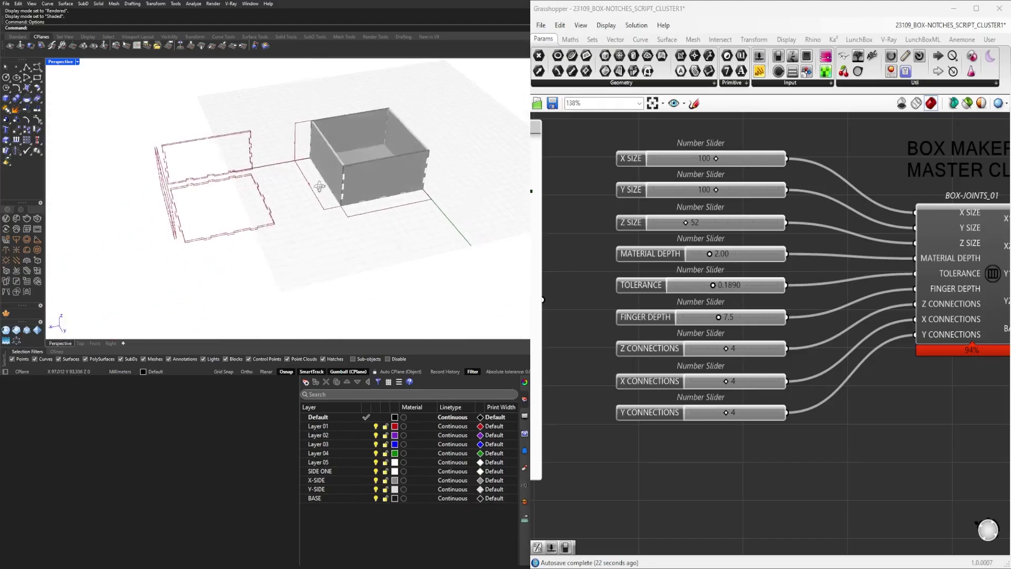
{"action": "scroll", "coordinate": [319, 185], "scroll_direction": "down", "scroll_amount": 1}
{"action": "scroll", "coordinate": [753, 297], "scroll_direction": "down", "scroll_amount": 3}
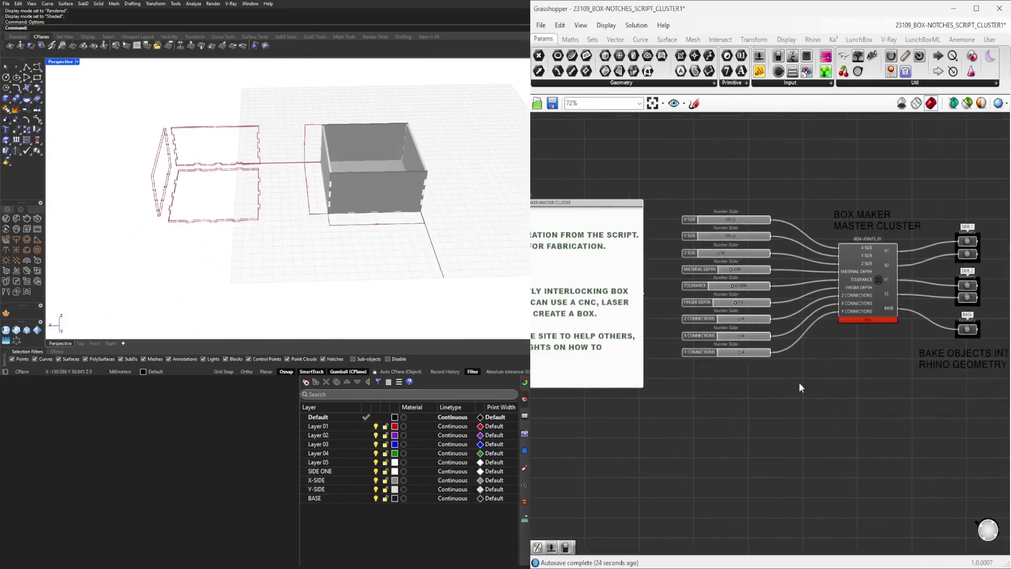
Read the instructions in the HOW TO USE THE BOX MAKER MASTER CLUSTER panel
{"action": "scroll", "coordinate": [800, 384], "scroll_direction": "down", "scroll_amount": 2}
{"action": "right_click_drag", "start_coordinate": [794, 403], "coordinate": [776, 397]}
{"action": "right_click_drag", "start_coordinate": [680, 390], "coordinate": [721, 357]}
{"action": "scroll", "coordinate": [626, 279], "scroll_direction": "up", "scroll_amount": 3}
{"action": "right_click_drag", "start_coordinate": [621, 265], "coordinate": [708, 244]}
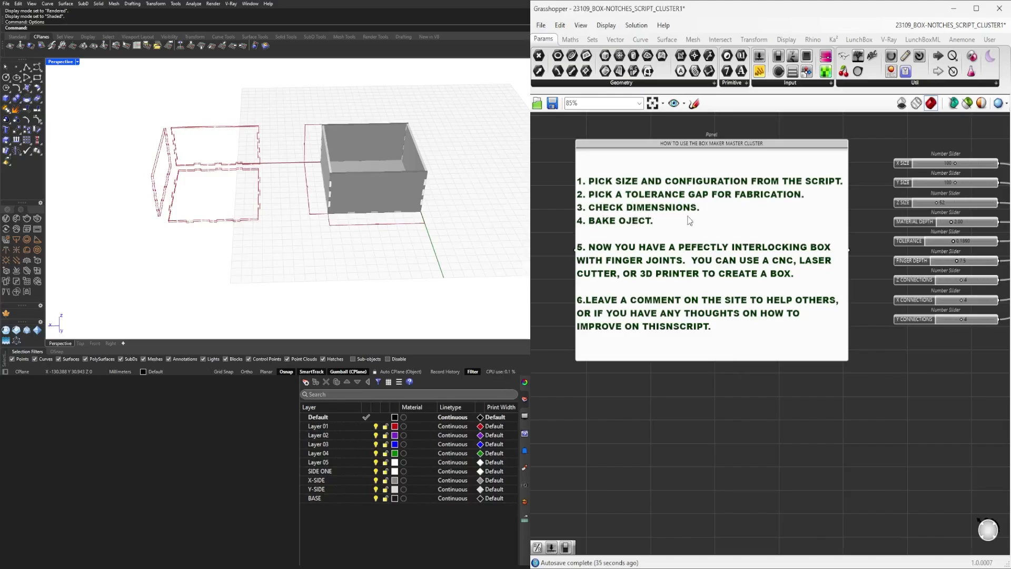
{"action": "scroll", "coordinate": [699, 275], "scroll_direction": "down", "scroll_amount": 3}
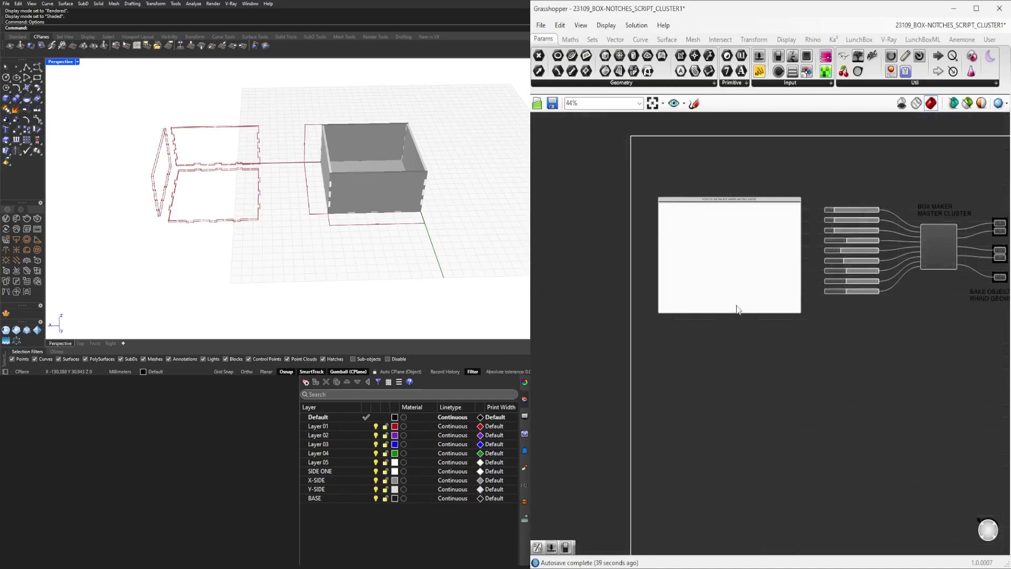
{"action": "scroll", "coordinate": [737, 310], "scroll_direction": "up", "scroll_amount": 4}
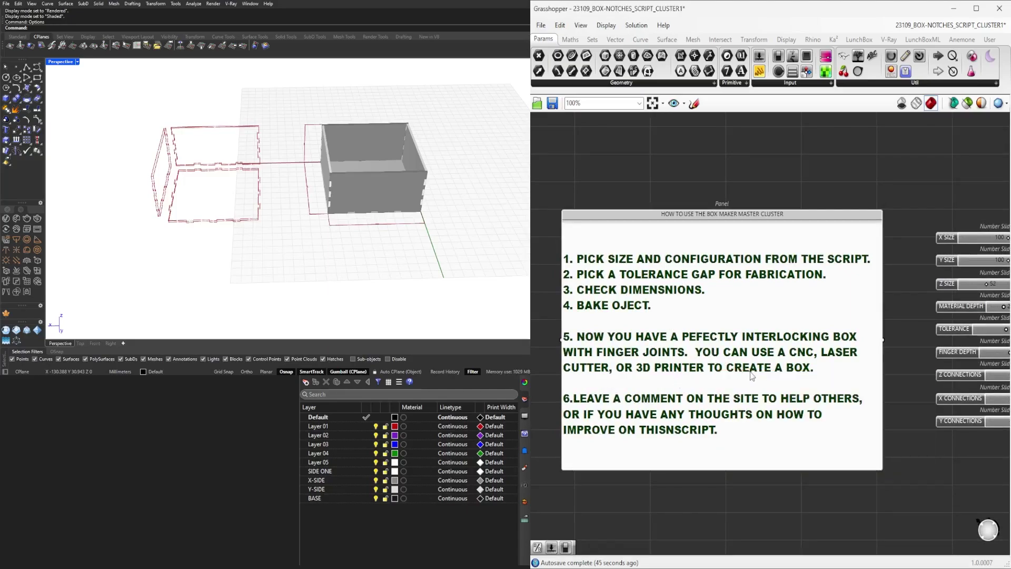
Review the bake outputs, the COLOR THE BOX colour pickers and the MASTER CLUSTER DIMENSIONS section
{"action": "scroll", "coordinate": [883, 400], "scroll_direction": "down", "scroll_amount": 3}
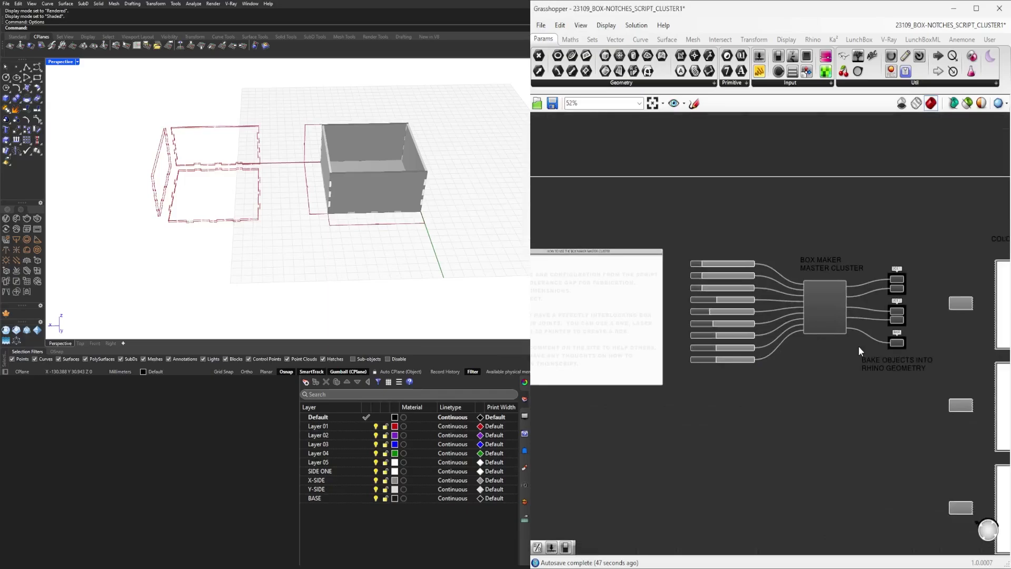
{"action": "right_click_drag", "start_coordinate": [858, 346], "coordinate": [729, 337]}
{"action": "right_click_drag", "start_coordinate": [847, 314], "coordinate": [755, 236]}
{"action": "scroll", "coordinate": [749, 300], "scroll_direction": "up", "scroll_amount": 3}
{"action": "scroll", "coordinate": [754, 235], "scroll_direction": "down", "scroll_amount": 3}
{"action": "right_click_drag", "start_coordinate": [861, 245], "coordinate": [683, 254]}
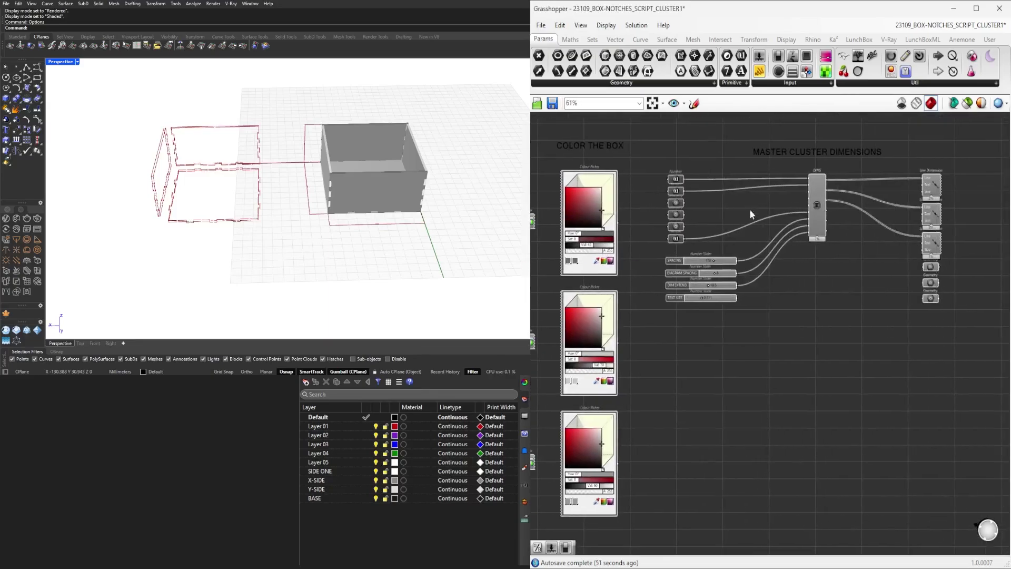
{"action": "scroll", "coordinate": [776, 141], "scroll_direction": "up", "scroll_amount": 3}
Inspect the flat panel outlines' finger joints and set the SPACING slider to 223 to move the outlines farther from the box
{"action": "scroll", "coordinate": [224, 176], "scroll_direction": "up", "scroll_amount": 10}
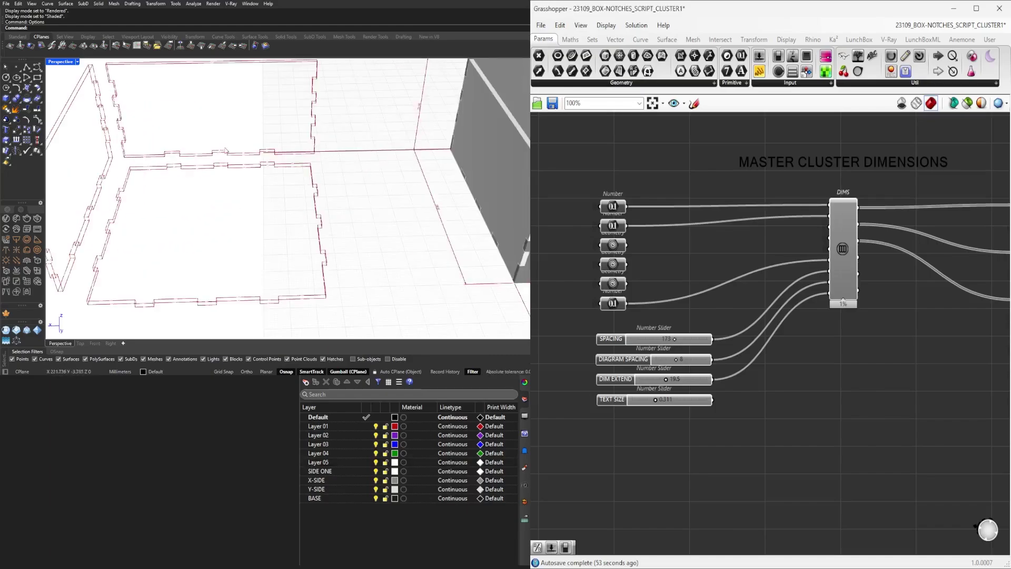
{"action": "scroll", "coordinate": [244, 128], "scroll_direction": "down", "scroll_amount": 4}
{"action": "right_click_drag", "start_coordinate": [280, 153], "coordinate": [245, 164]}
{"action": "scroll", "coordinate": [287, 122], "scroll_direction": "up", "scroll_amount": 10}
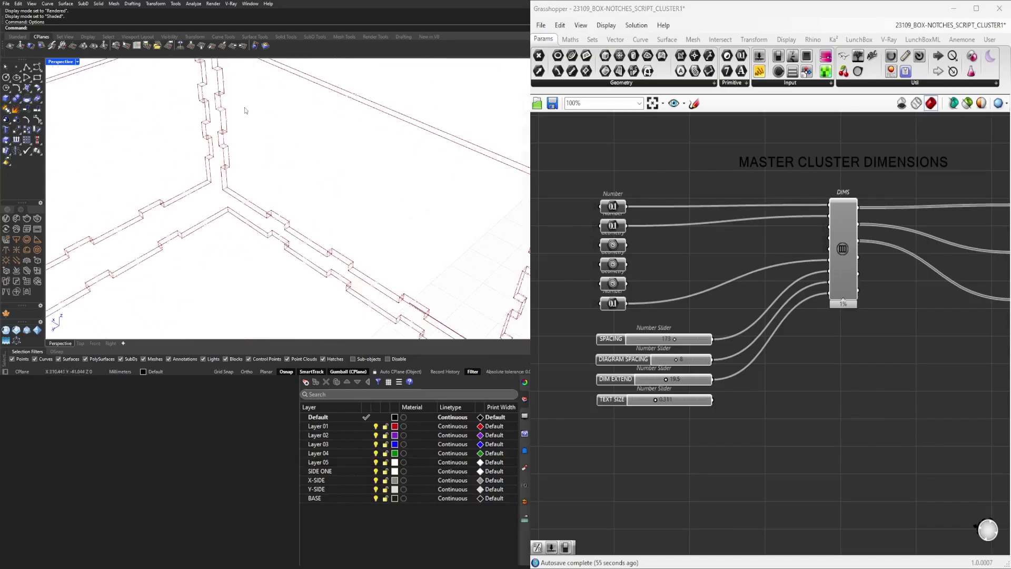
{"action": "scroll", "coordinate": [358, 229], "scroll_direction": "down", "scroll_amount": 10}
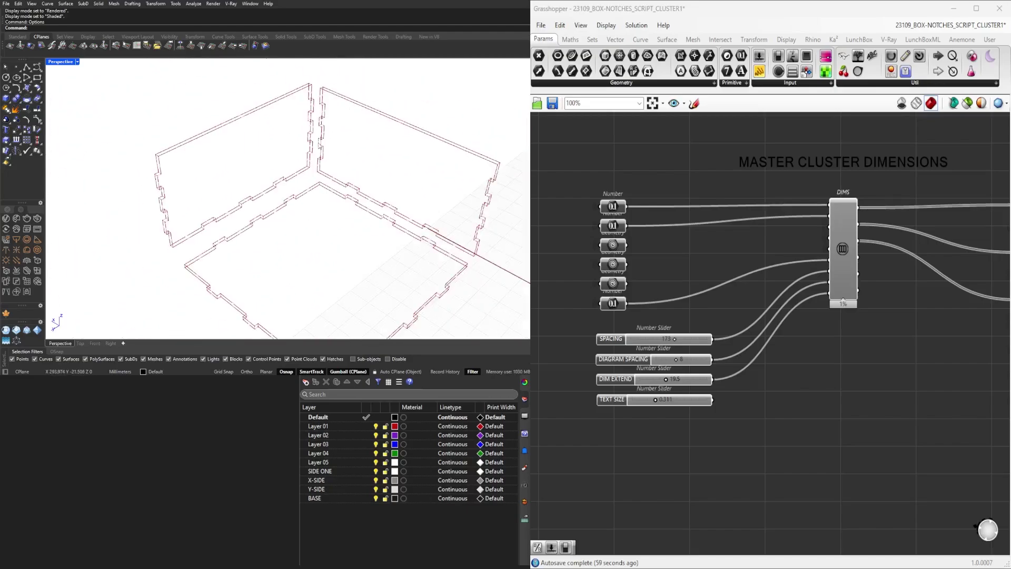
{"action": "right_click_drag", "start_coordinate": [320, 146], "coordinate": [358, 143]}
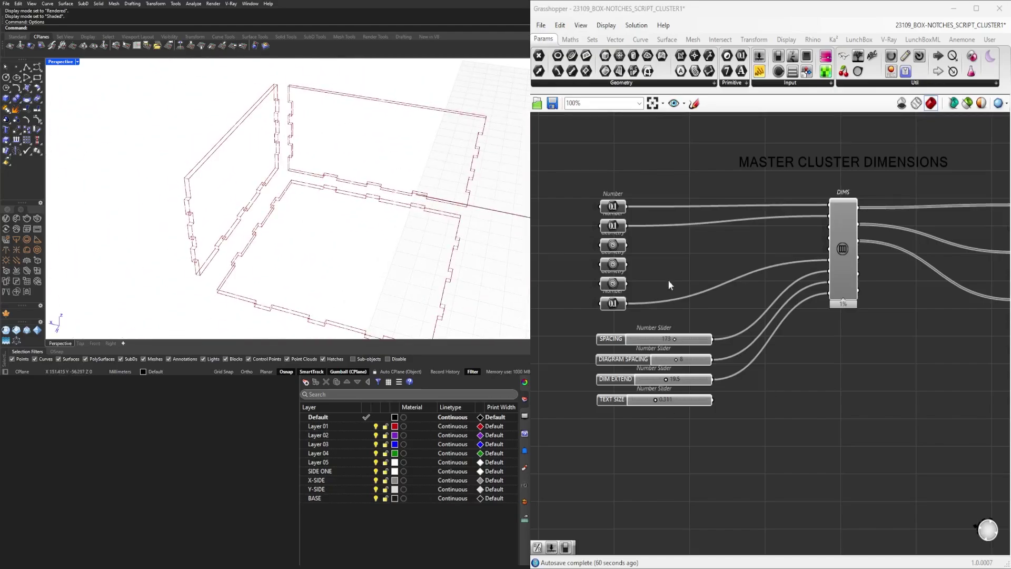
{"action": "scroll", "coordinate": [651, 336], "scroll_direction": "up", "scroll_amount": 4}
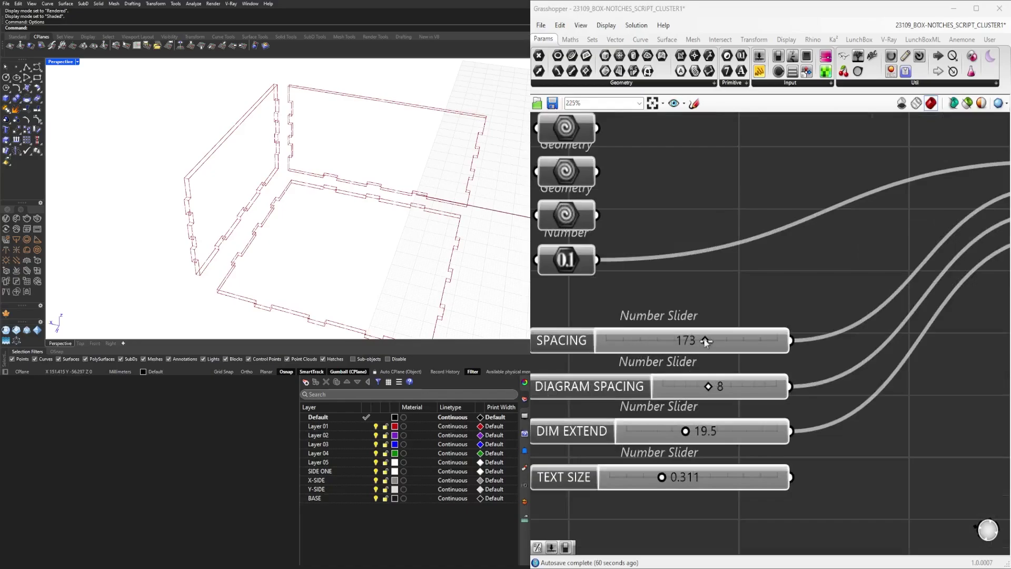
{"action": "left_click_drag", "start_coordinate": [705, 340], "coordinate": [733, 340]}
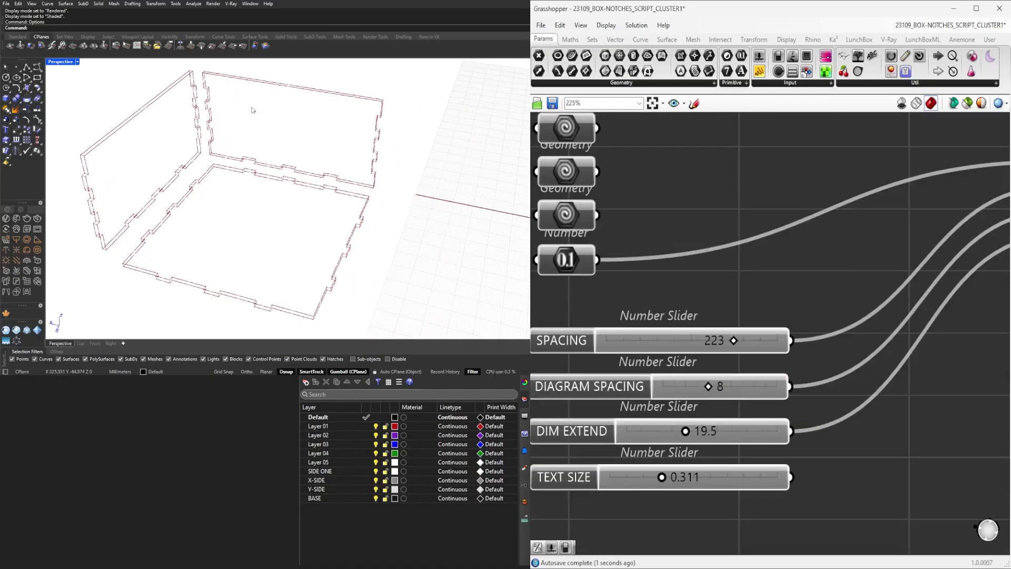
Inspect the dimension labels along the finger joints of the flat panel outlines
{"action": "scroll", "coordinate": [211, 103], "scroll_direction": "up", "scroll_amount": 10}
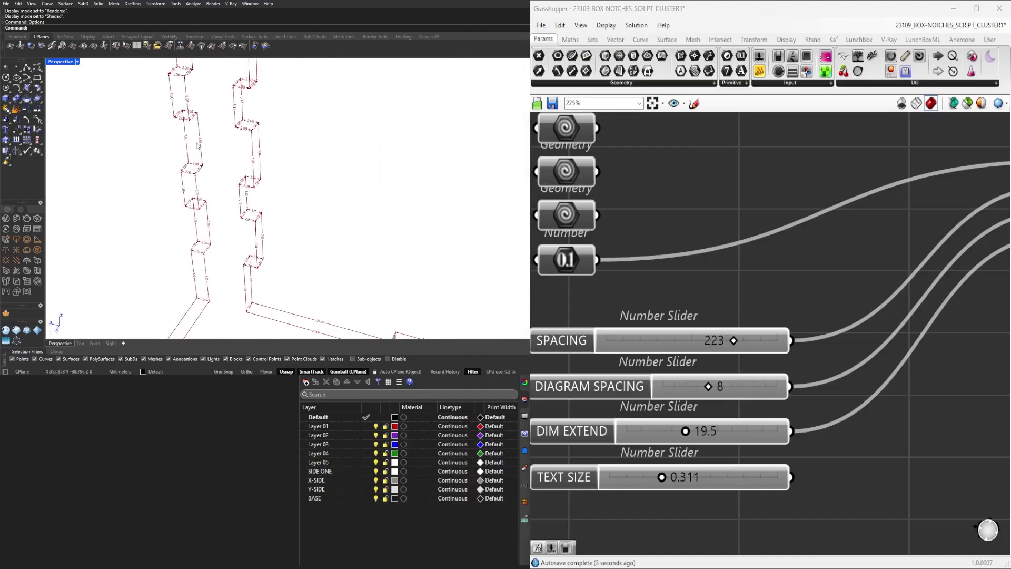
{"action": "scroll", "coordinate": [318, 147], "scroll_direction": "down", "scroll_amount": 5}
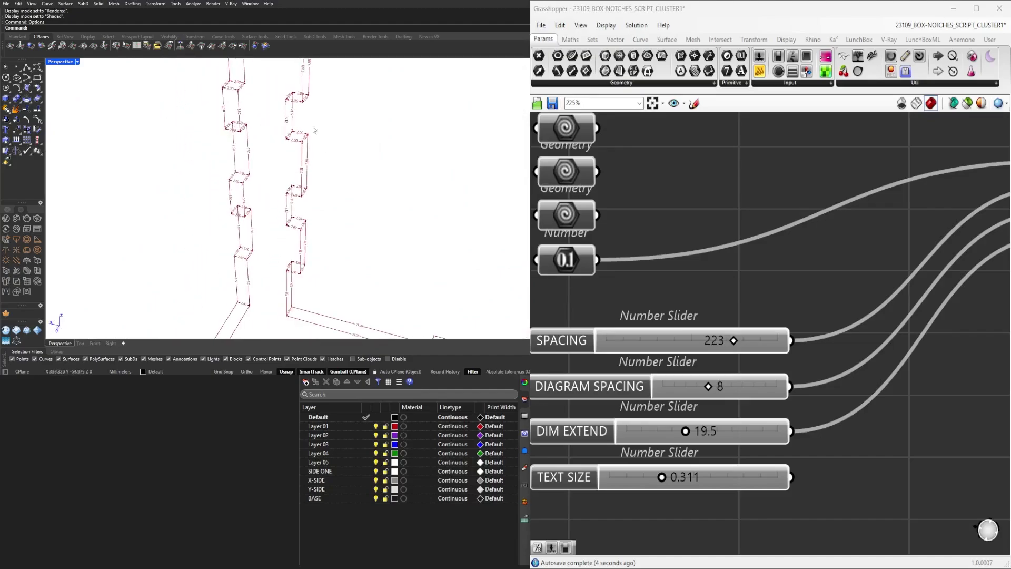
{"action": "scroll", "coordinate": [291, 90], "scroll_direction": "up", "scroll_amount": 3}
{"action": "scroll", "coordinate": [223, 116], "scroll_direction": "up", "scroll_amount": 1}
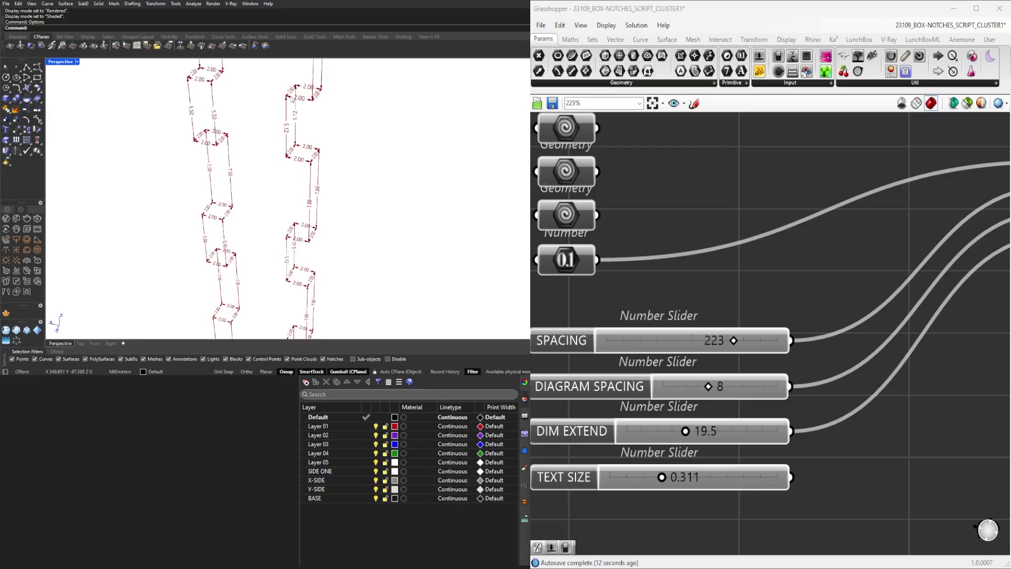
{"action": "scroll", "coordinate": [315, 125], "scroll_direction": "up", "scroll_amount": 5}
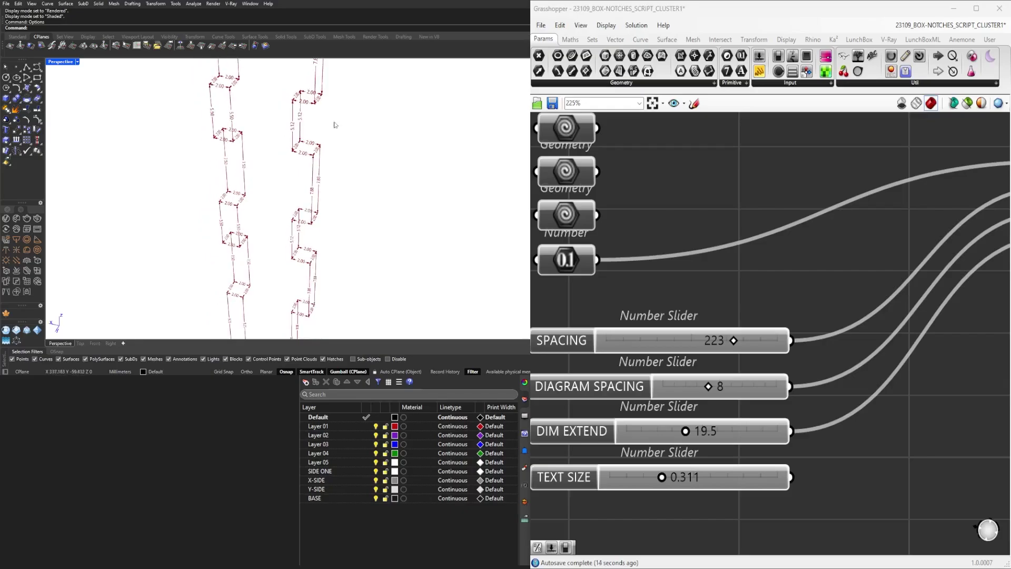
{"action": "scroll", "coordinate": [358, 168], "scroll_direction": "down", "scroll_amount": 5}
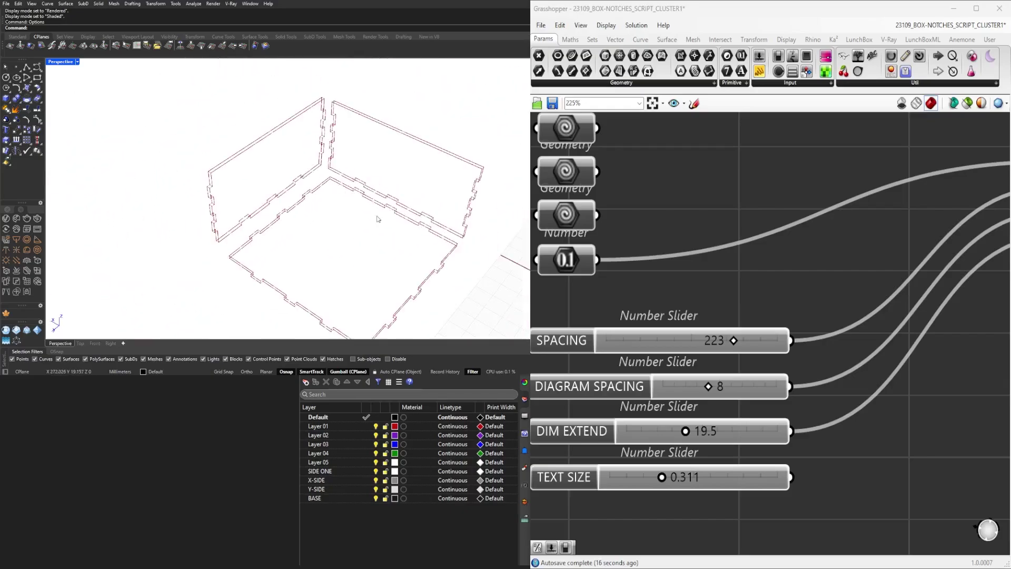
Set the DIAGRAM SPACING slider to 10 and check the gaps between the flat panel outlines
{"action": "scroll", "coordinate": [616, 411], "scroll_direction": "up", "scroll_amount": 4}
{"action": "scroll", "coordinate": [844, 346], "scroll_direction": "up", "scroll_amount": 3}
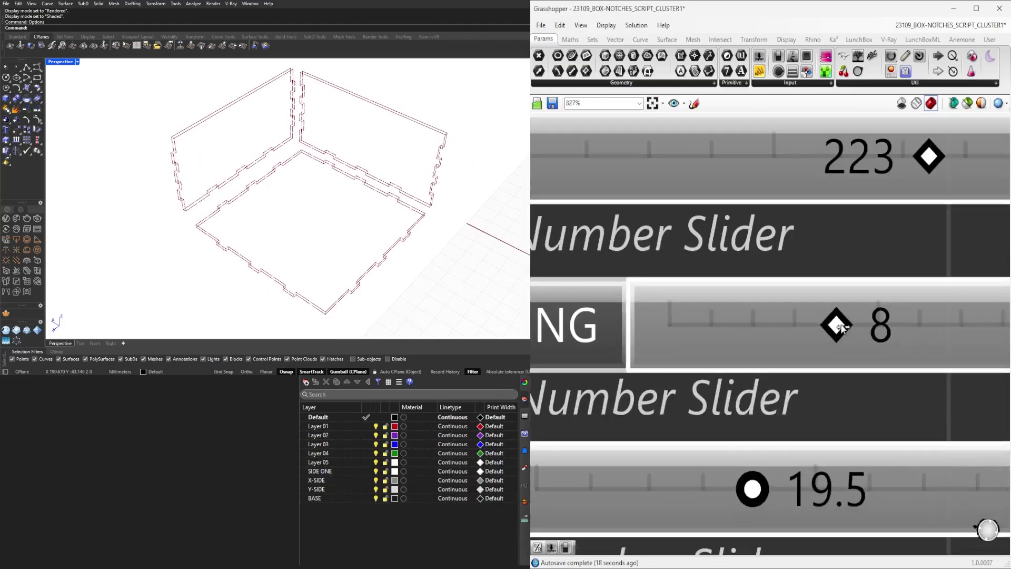
{"action": "left_click_drag", "start_coordinate": [835, 323], "coordinate": [872, 323]}
{"action": "scroll", "coordinate": [872, 323], "scroll_direction": "down", "scroll_amount": 5}
{"action": "scroll", "coordinate": [401, 146], "scroll_direction": "down", "scroll_amount": 5}
{"action": "right_click_drag", "start_coordinate": [402, 146], "coordinate": [308, 138], "text": "shift"}
{"action": "right_click_drag", "start_coordinate": [308, 137], "coordinate": [316, 147]}
{"action": "scroll", "coordinate": [263, 132], "scroll_direction": "up", "scroll_amount": 6}
{"action": "right_click_drag", "start_coordinate": [257, 136], "coordinate": [216, 153]}
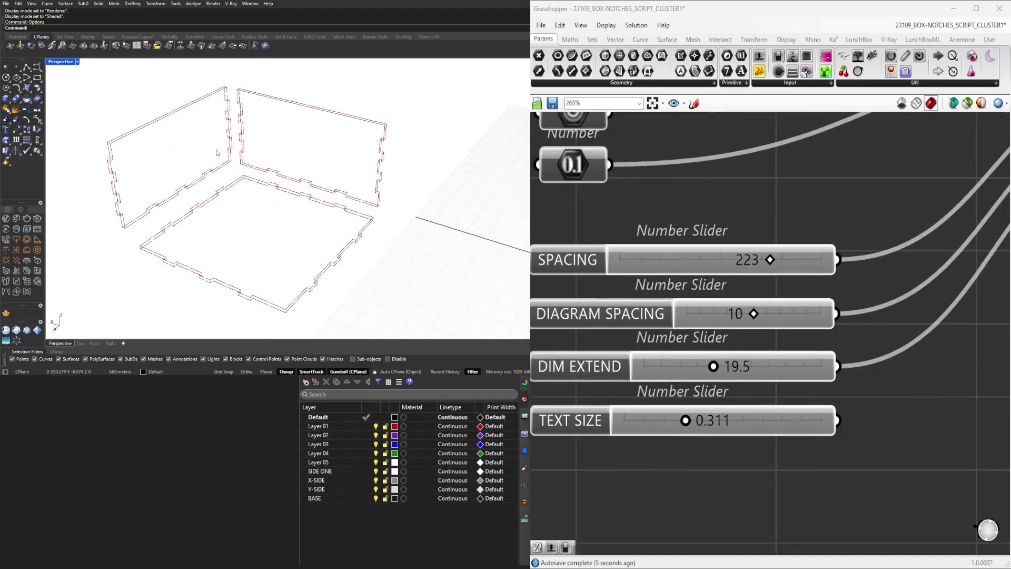
Bake the SIDE 1, SIDE 2 and BASE geometry outputs of the BOX-JOINTS_01 cluster into Rhino
{"action": "scroll", "coordinate": [716, 282], "scroll_direction": "down", "scroll_amount": 9}
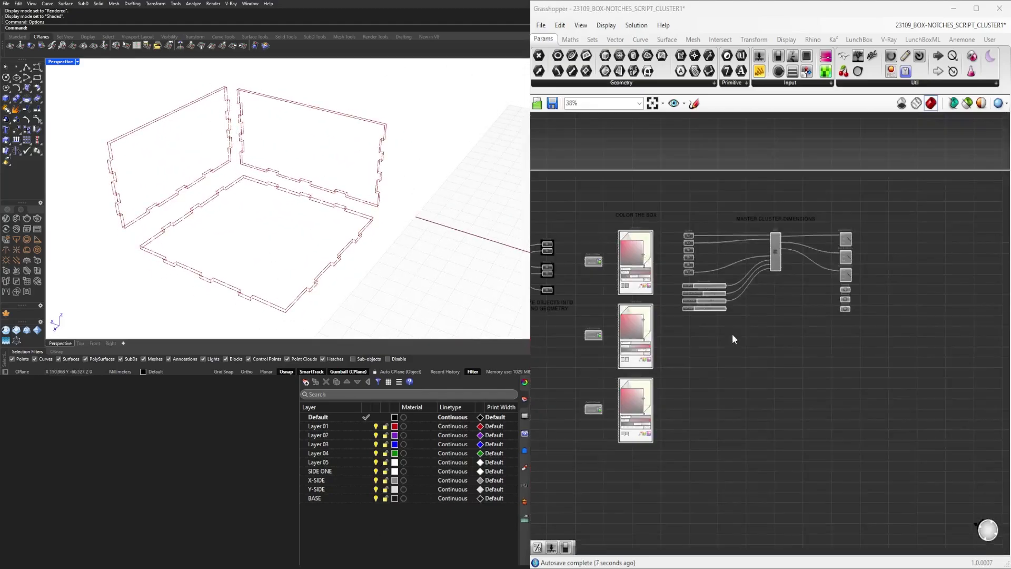
{"action": "right_click_drag", "start_coordinate": [661, 403], "coordinate": [763, 399]}
{"action": "scroll", "coordinate": [693, 273], "scroll_direction": "up", "scroll_amount": 3}
{"action": "scroll", "coordinate": [691, 272], "scroll_direction": "up", "scroll_amount": 3}
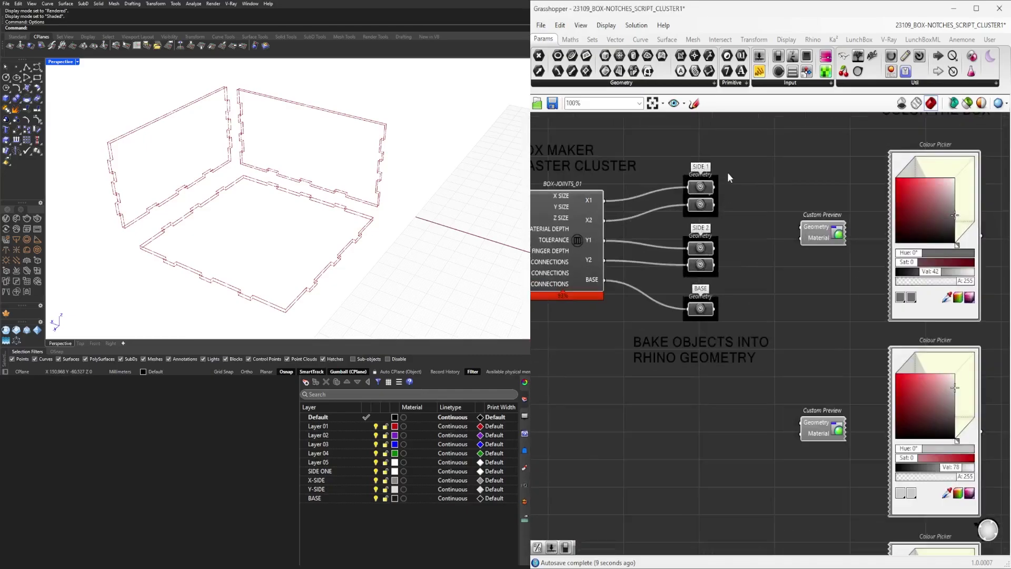
{"action": "left_click_drag", "start_coordinate": [739, 148], "coordinate": [681, 309]}
{"action": "middle_click", "coordinate": [752, 267]}
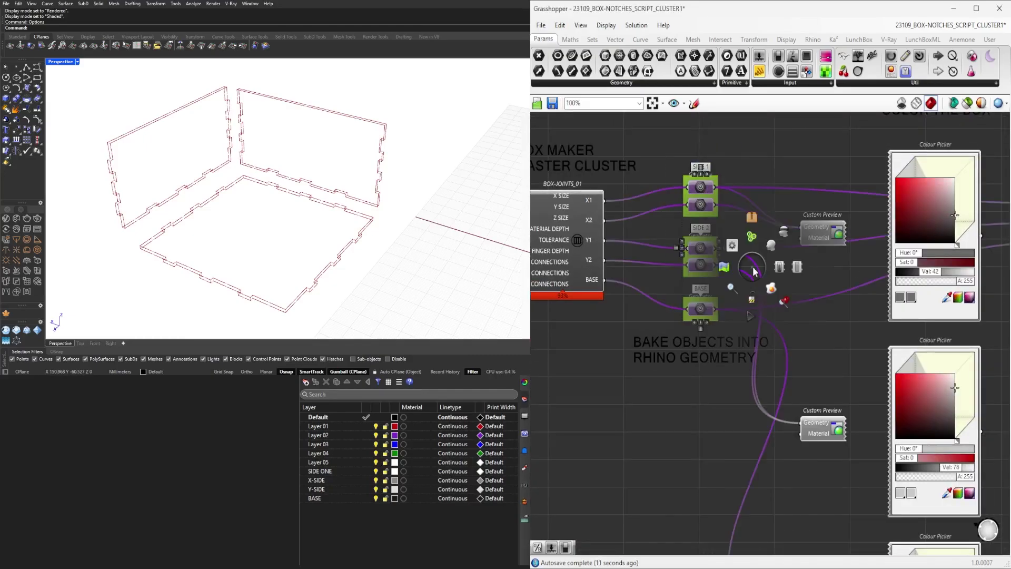
{"action": "left_click", "coordinate": [770, 289]}
Select all panels of the baked box and move them aside, clear of the preview box
{"action": "scroll", "coordinate": [414, 170], "scroll_direction": "down", "scroll_amount": 5}
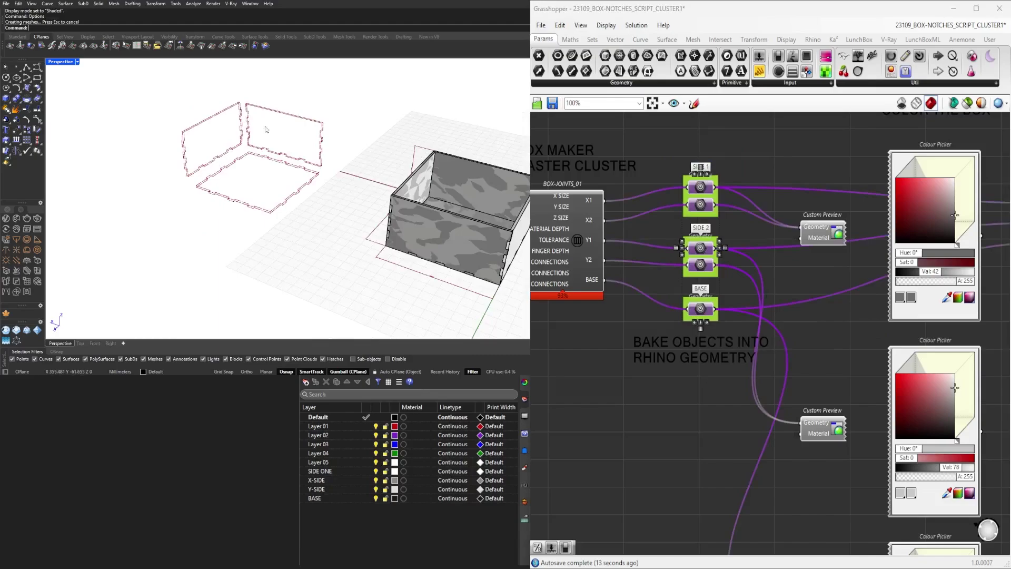
{"action": "right_click_drag", "start_coordinate": [411, 153], "coordinate": [333, 149]}
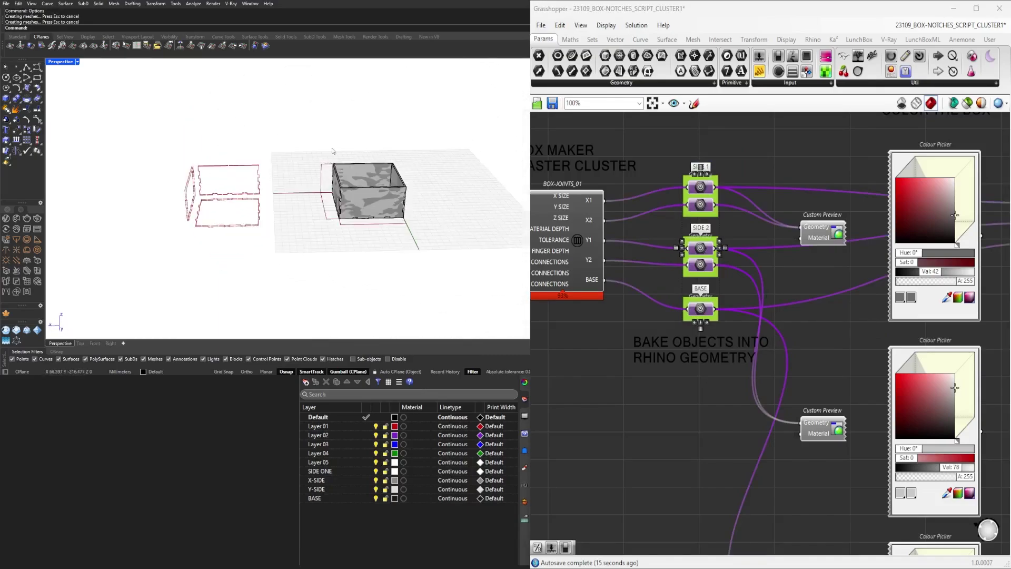
{"action": "left_click_drag", "start_coordinate": [319, 147], "coordinate": [456, 282]}
{"action": "right_click_drag", "start_coordinate": [484, 229], "coordinate": [169, 187]}
{"action": "key", "text": "alt"}
{"action": "left_click_drag", "start_coordinate": [165, 193], "coordinate": [318, 194]}
{"action": "right_click_drag", "start_coordinate": [391, 195], "coordinate": [427, 191]}
Select a side panel of the baked box, zoom to it with ZS and inspect its finger joints
{"action": "scroll", "coordinate": [416, 150], "scroll_direction": "up", "scroll_amount": 11}
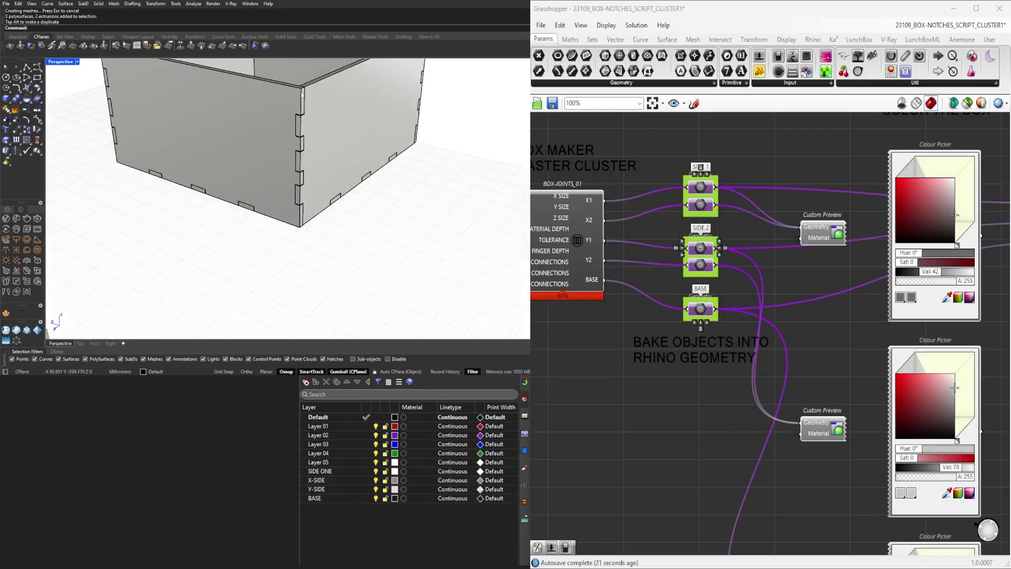
{"action": "scroll", "coordinate": [309, 105], "scroll_direction": "up", "scroll_amount": 8}
{"action": "left_click", "coordinate": [319, 103]}
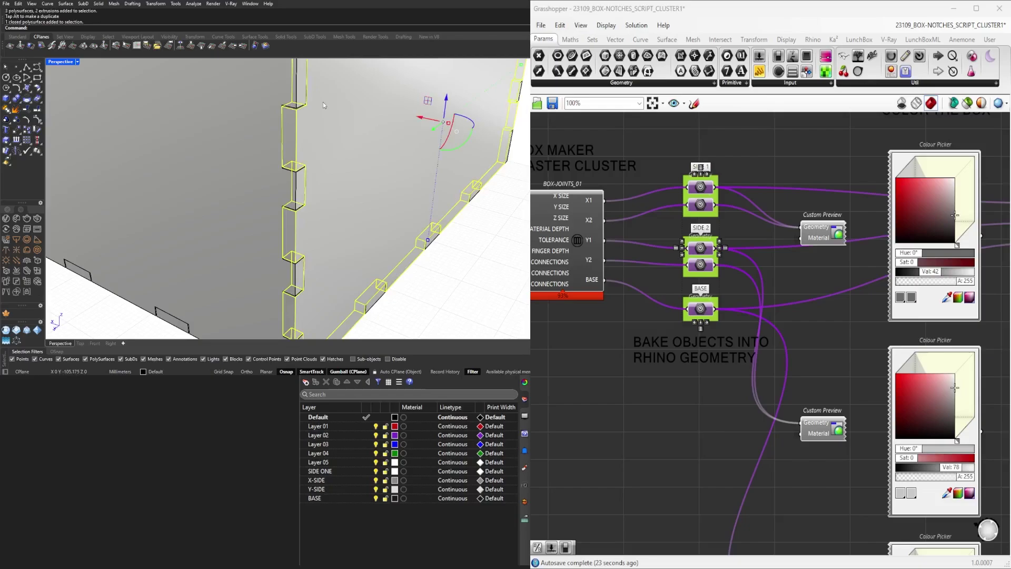
{"action": "type", "text": "ZS"}
{"action": "key", "text": "Return"}
{"action": "left_click", "coordinate": [401, 194]}
{"action": "scroll", "coordinate": [345, 255], "scroll_direction": "up", "scroll_amount": 11}
Compare the baked box with the preview box and the flat panel outlines from several angles
{"action": "right_click_drag", "start_coordinate": [345, 255], "coordinate": [318, 210]}
{"action": "scroll", "coordinate": [319, 210], "scroll_direction": "down", "scroll_amount": 5}
{"action": "right_click_drag", "start_coordinate": [320, 244], "coordinate": [267, 167]}
{"action": "scroll", "coordinate": [347, 207], "scroll_direction": "down", "scroll_amount": 4}
{"action": "right_click_drag", "start_coordinate": [332, 168], "coordinate": [270, 157]}
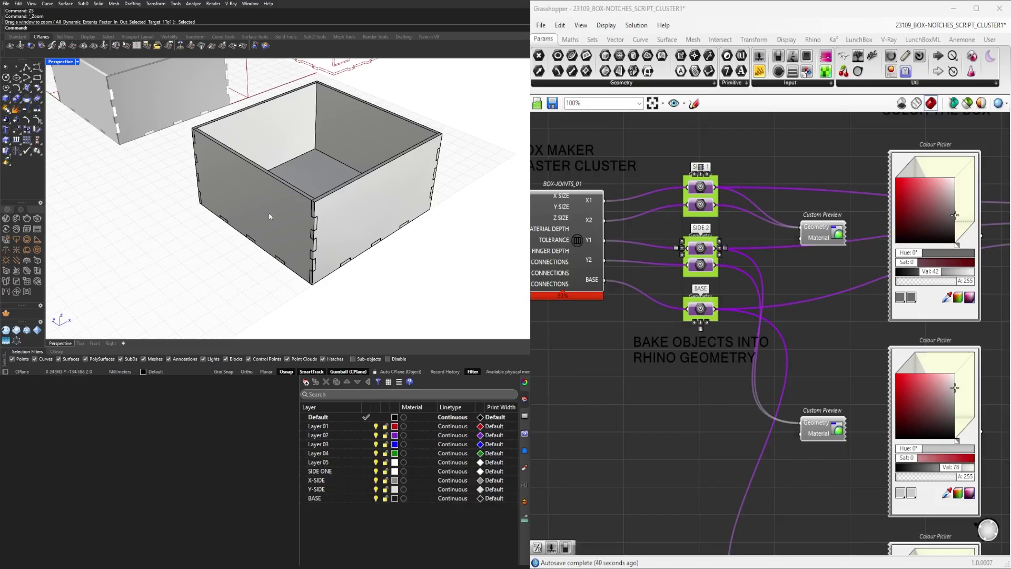
{"action": "right_click_drag", "start_coordinate": [270, 216], "coordinate": [299, 223]}
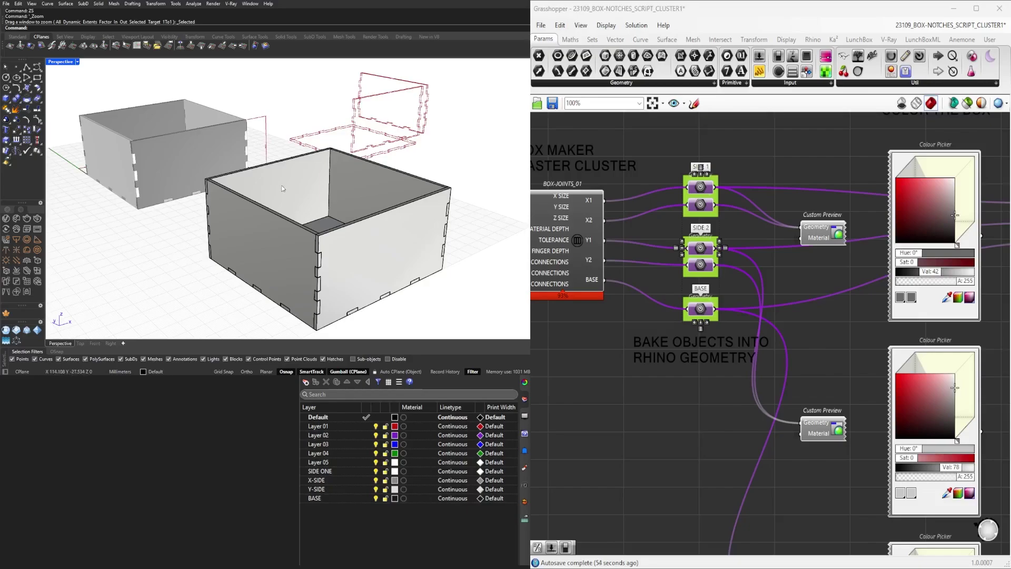
{"action": "scroll", "coordinate": [298, 180], "scroll_direction": "down", "scroll_amount": 5}
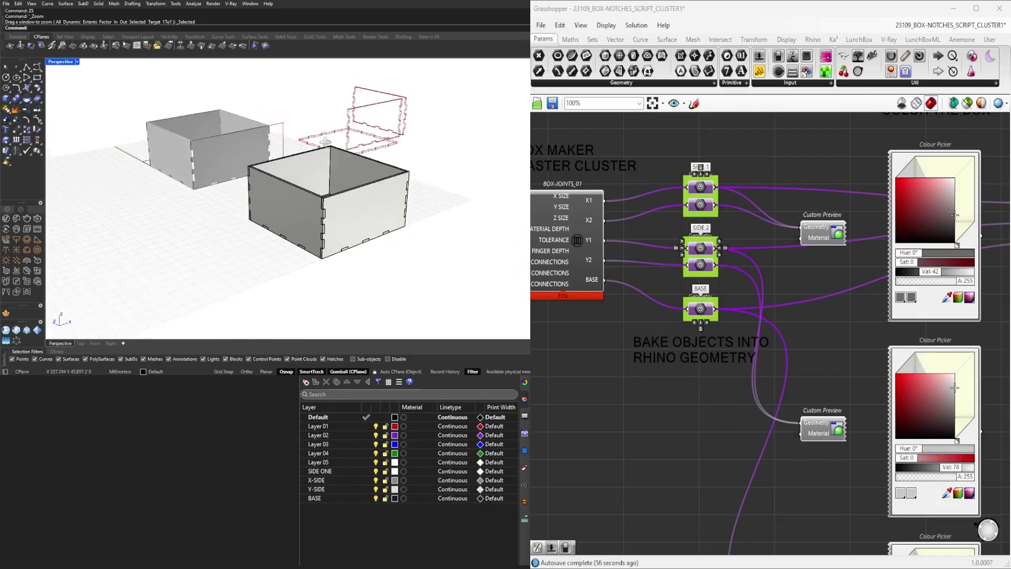
{"action": "right_click_drag", "start_coordinate": [298, 180], "coordinate": [302, 166]}
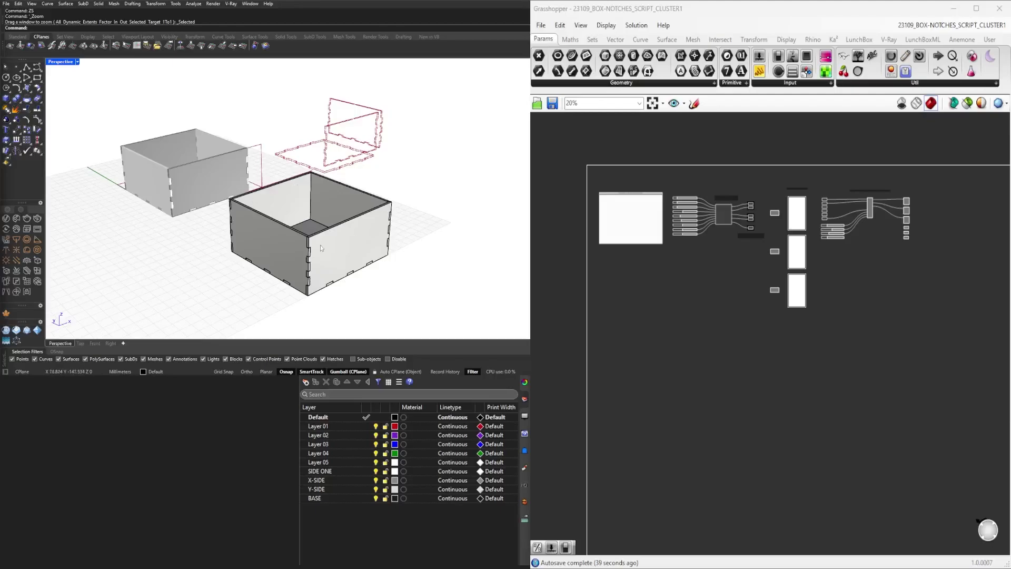
{"action": "scroll", "coordinate": [276, 253], "scroll_direction": "down", "scroll_amount": 2}
{"action": "right_click_drag", "start_coordinate": [276, 253], "coordinate": [267, 198]}
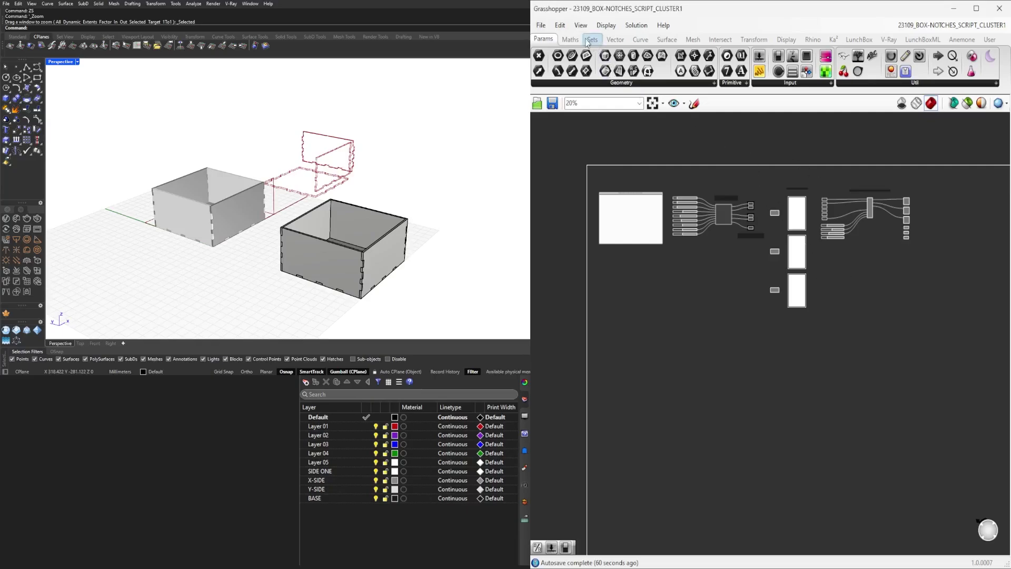
Open the definition 23109_BOX-NOTCHES_SCRIPT in Grasshopper and inspect the corner joints of its box
{"action": "left_click", "coordinate": [541, 25]}
{"action": "left_click", "coordinate": [548, 50]}
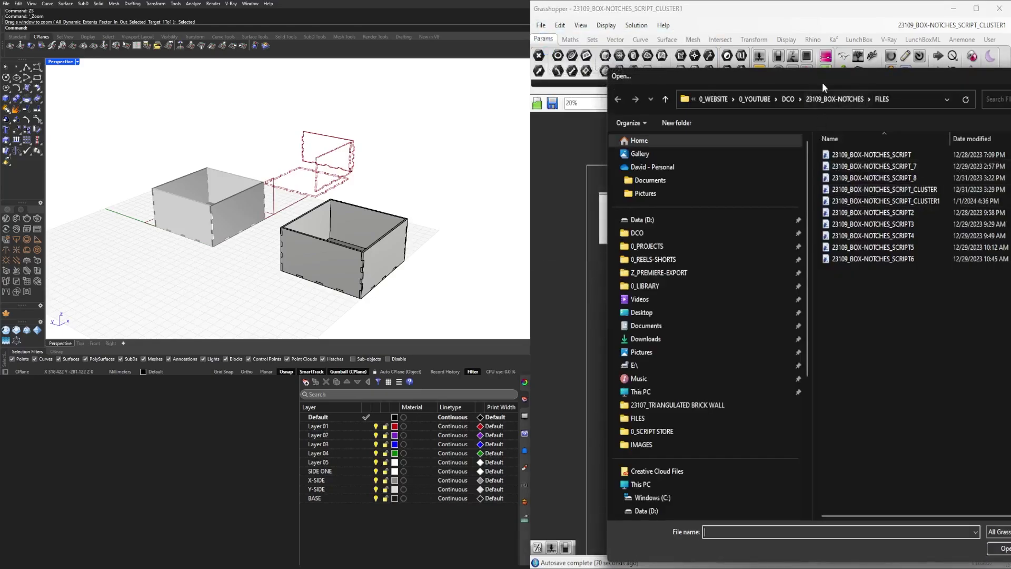
{"action": "left_click_drag", "start_coordinate": [823, 83], "coordinate": [751, 75]}
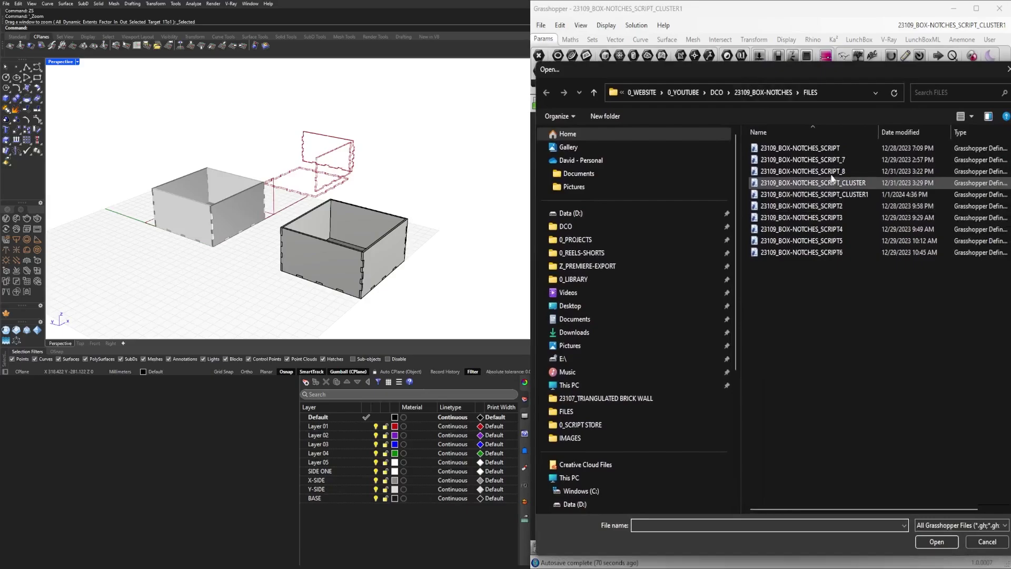
{"action": "double_click", "coordinate": [824, 149]}
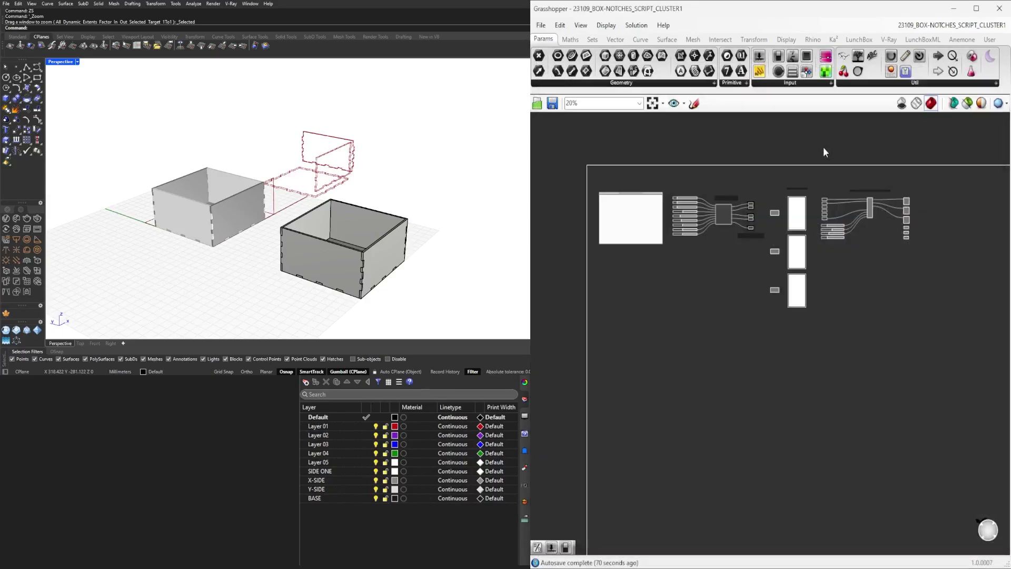
{"action": "right_click_drag", "start_coordinate": [338, 153], "coordinate": [340, 185]}
{"action": "scroll", "coordinate": [327, 207], "scroll_direction": "up", "scroll_amount": 5}
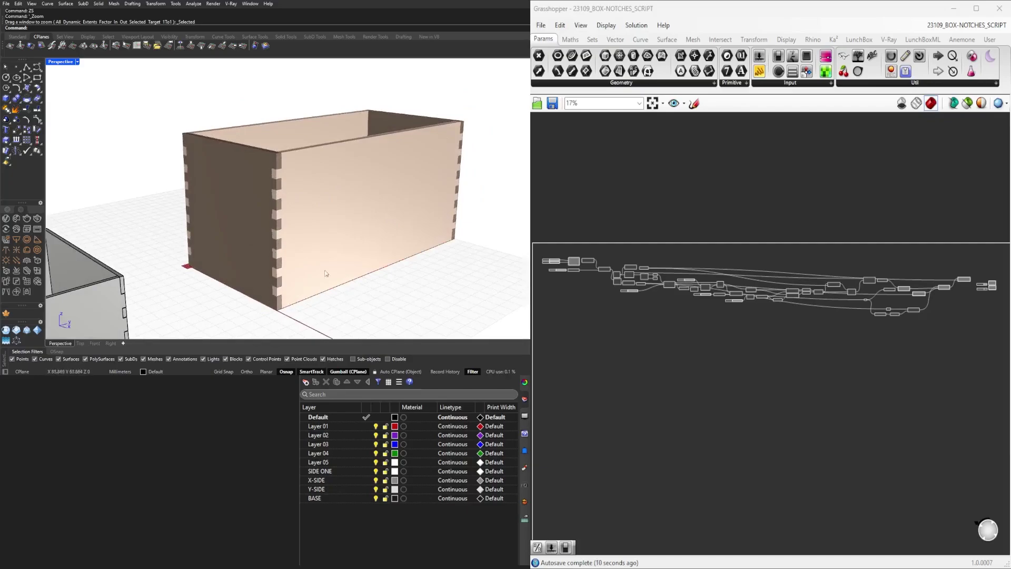
{"action": "scroll", "coordinate": [278, 286], "scroll_direction": "down", "scroll_amount": 3}
{"action": "right_click_drag", "start_coordinate": [278, 286], "coordinate": [298, 204]}
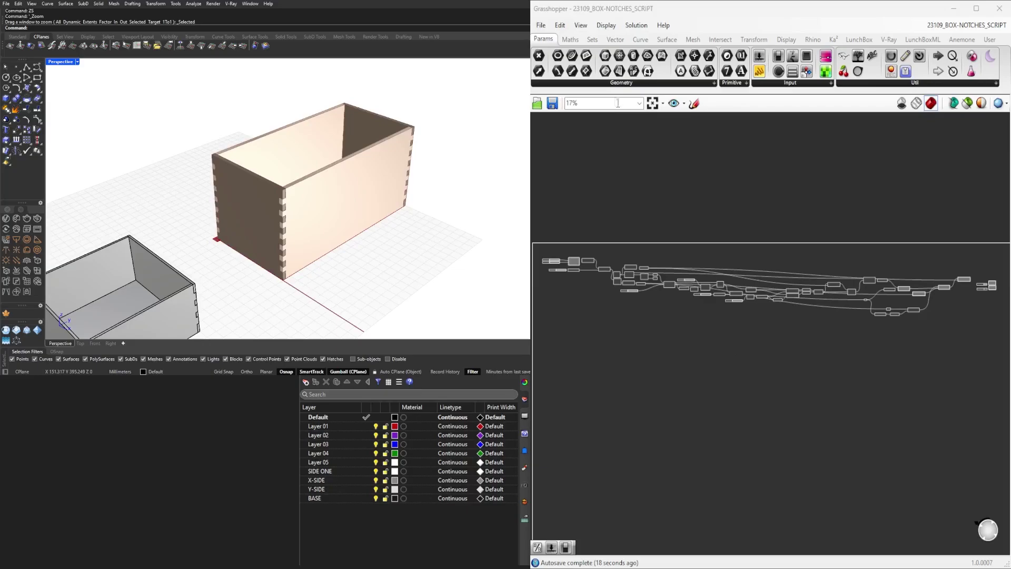
Open the definition 23109_BOX-NOTCHES_SCRIPT2 and inspect its box's side and base joints and its component layout
{"action": "left_click", "coordinate": [541, 25]}
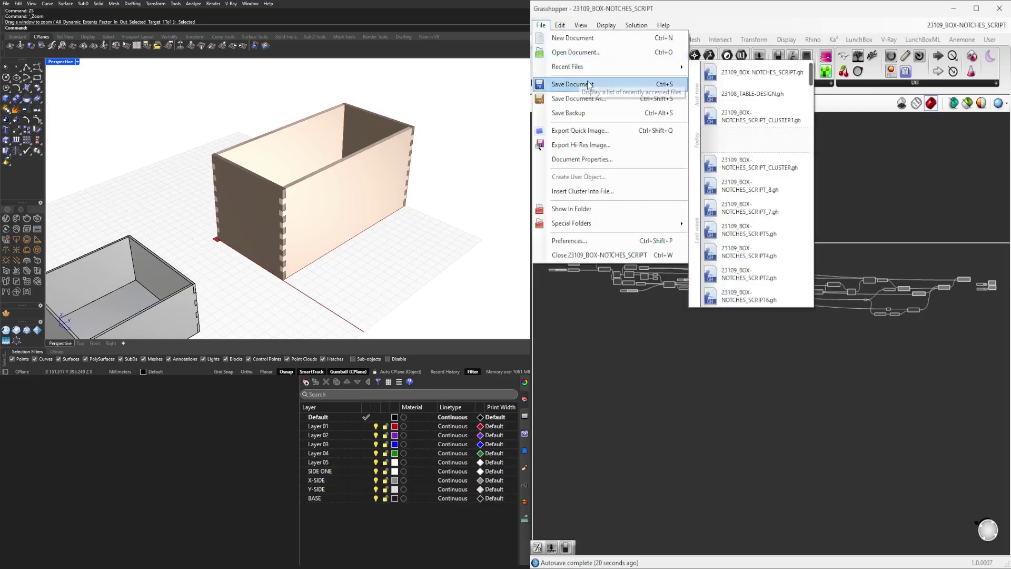
{"action": "left_click", "coordinate": [635, 54]}
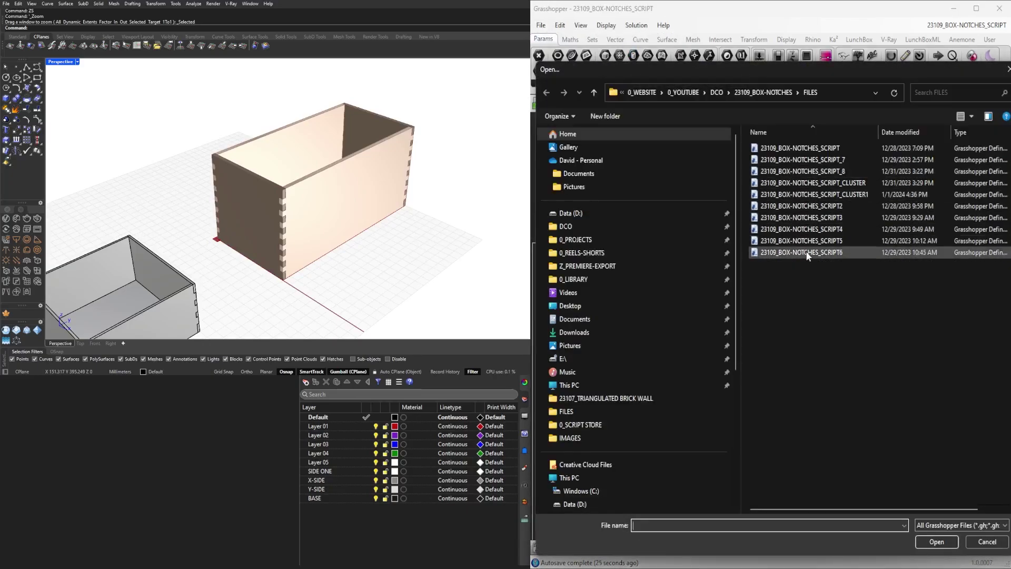
{"action": "double_click", "coordinate": [817, 207]}
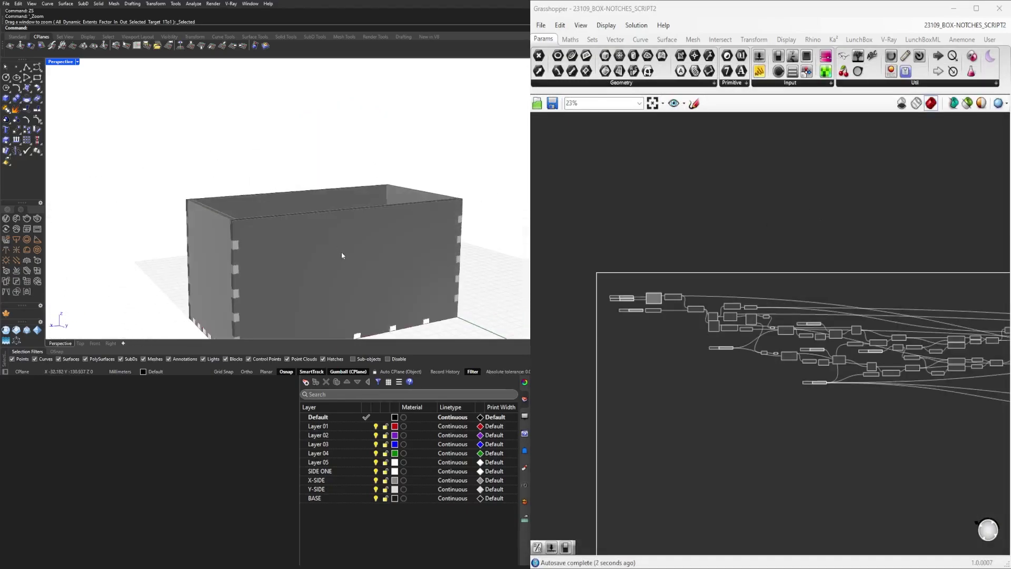
{"action": "mouse_move", "coordinate": [343, 254]}
{"action": "right_mouse_down"}
{"action": "mouse_move", "coordinate": [337, 184]}
{"action": "mouse_move", "coordinate": [262, 281]}
{"action": "right_mouse_up"}
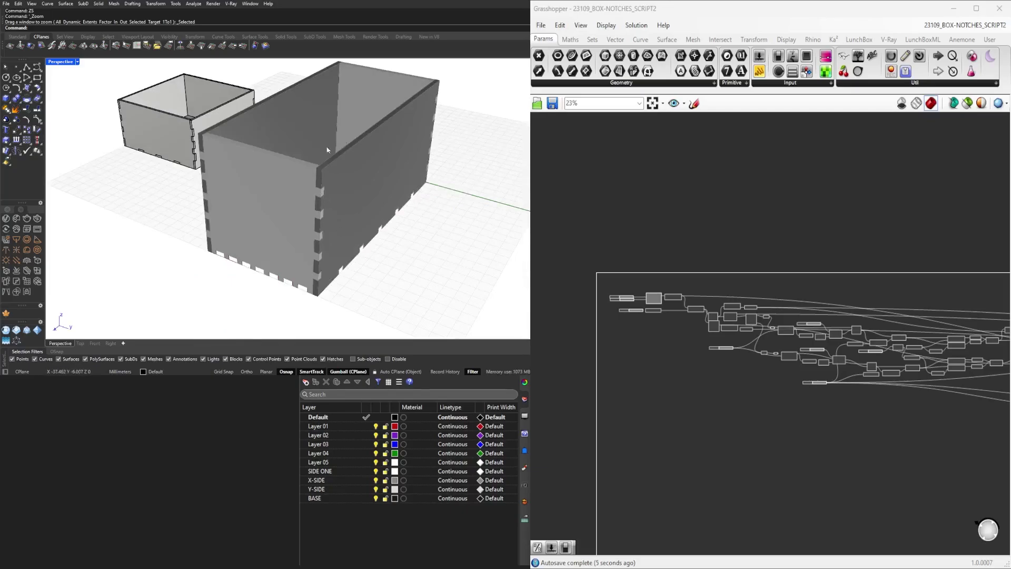
{"action": "right_click_drag", "start_coordinate": [416, 204], "coordinate": [340, 232]}
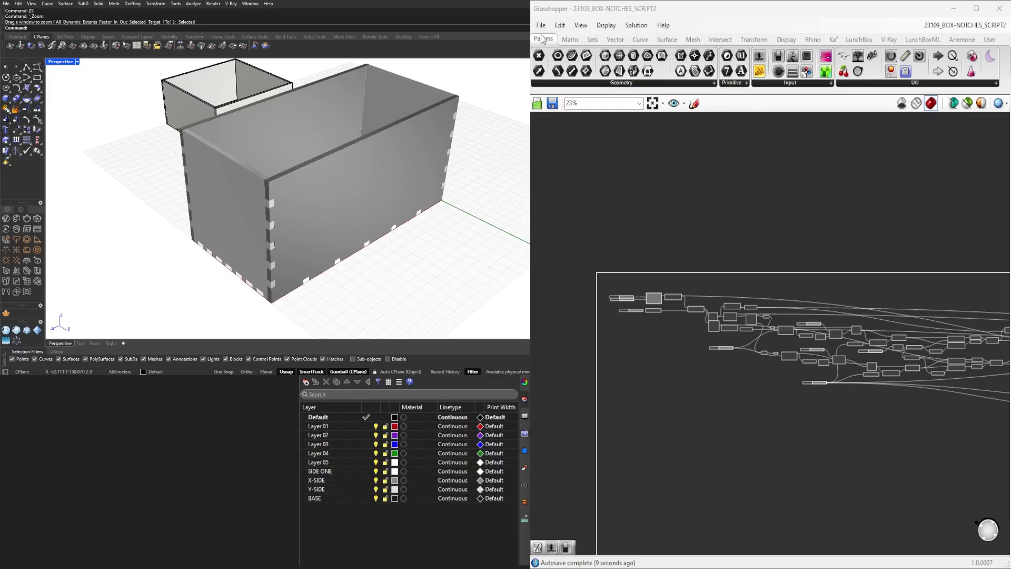
{"action": "scroll", "coordinate": [720, 194], "scroll_direction": "down", "scroll_amount": 3}
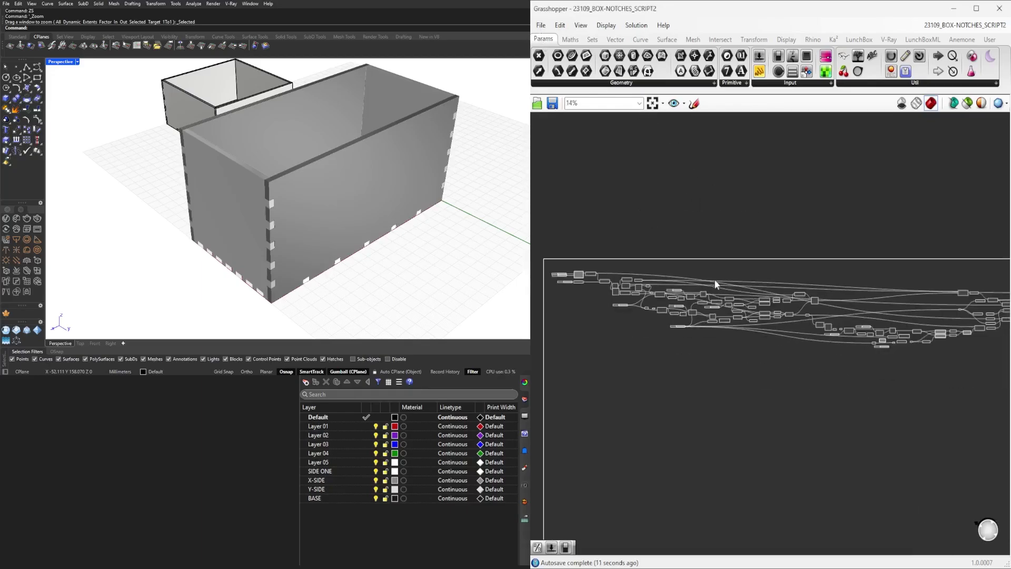
{"action": "scroll", "coordinate": [716, 284], "scroll_direction": "down", "scroll_amount": 2}
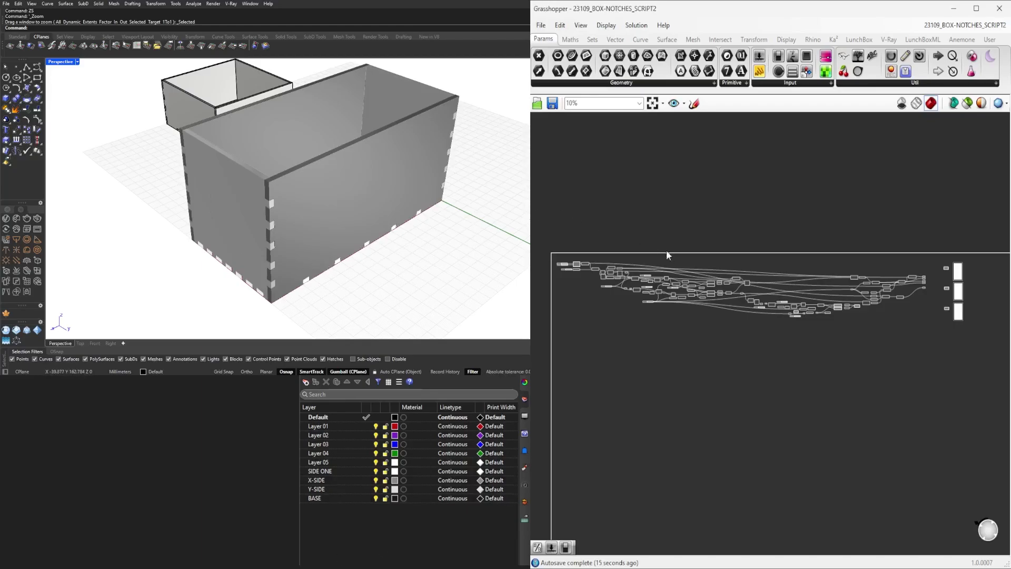
Open the definition 23109_BOX-NOTCHES_SCRIPT3 and examine its sliders and component network
{"action": "left_click", "coordinate": [541, 26]}
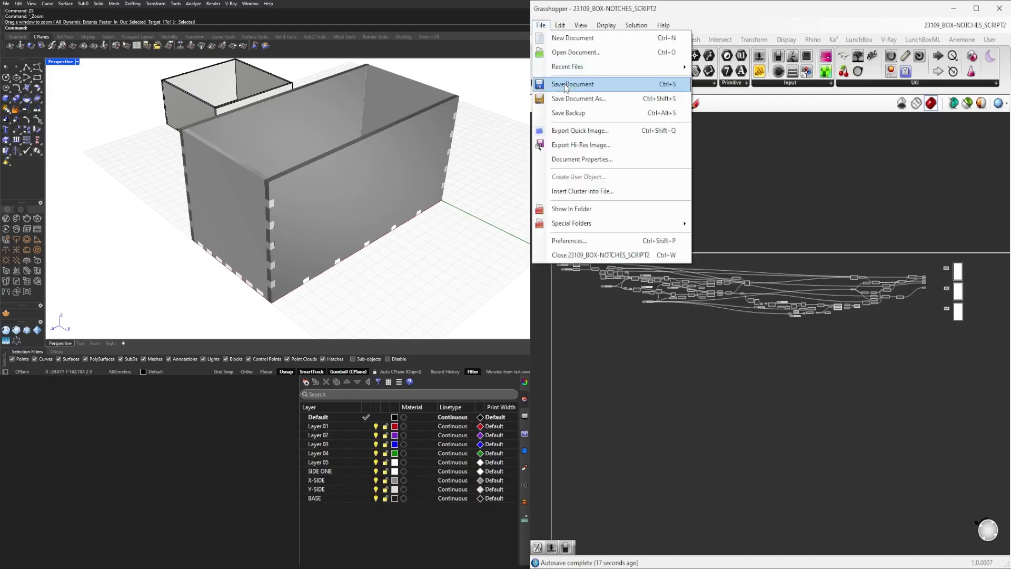
{"action": "left_click", "coordinate": [576, 52]}
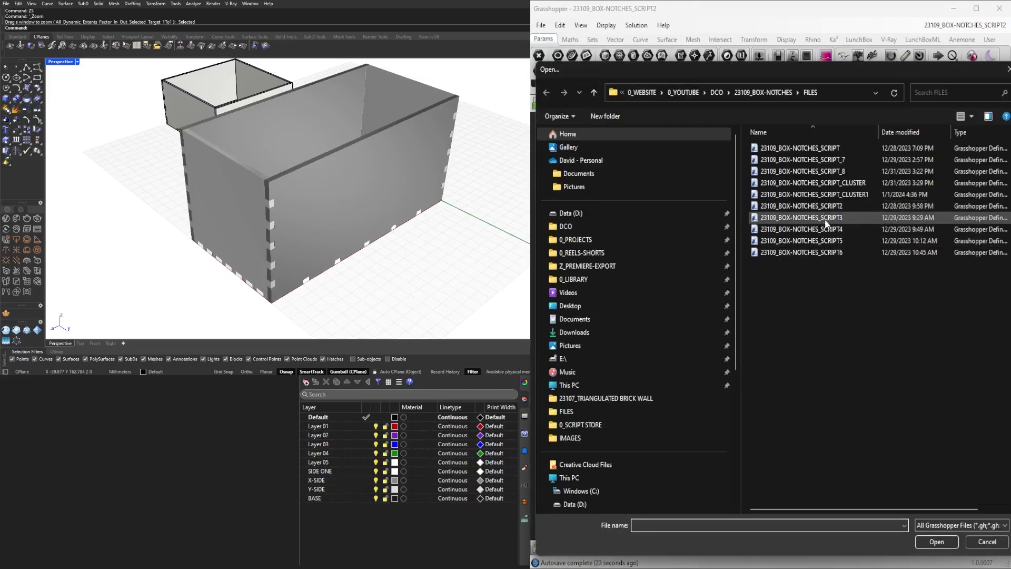
{"action": "double_click", "coordinate": [825, 217]}
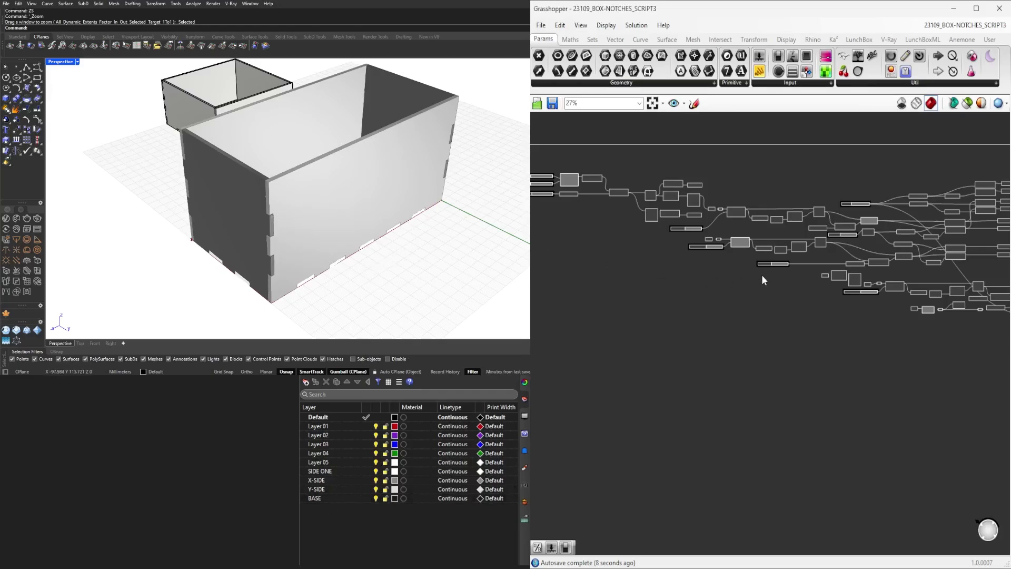
{"action": "scroll", "coordinate": [838, 323], "scroll_direction": "down", "scroll_amount": 3}
{"action": "right_click_drag", "start_coordinate": [851, 330], "coordinate": [756, 315]}
{"action": "scroll", "coordinate": [715, 287], "scroll_direction": "up", "scroll_amount": 6}
{"action": "right_click_drag", "start_coordinate": [729, 279], "coordinate": [700, 285]}
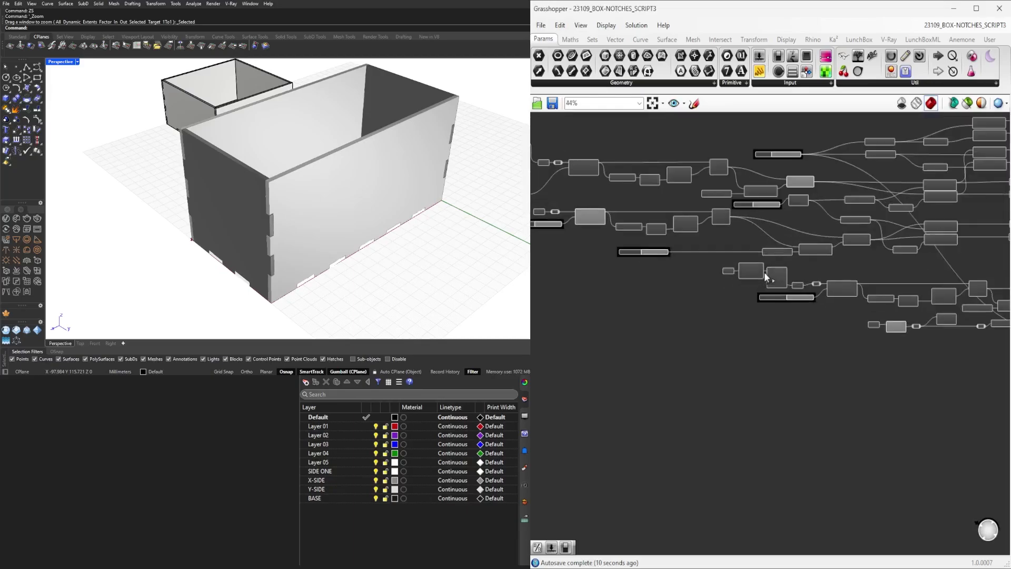
Examine the SCRIPT3 box's side and base joints from a lower angle and survey the definition's complete component network
{"action": "right_click_drag", "start_coordinate": [374, 204], "coordinate": [383, 175]}
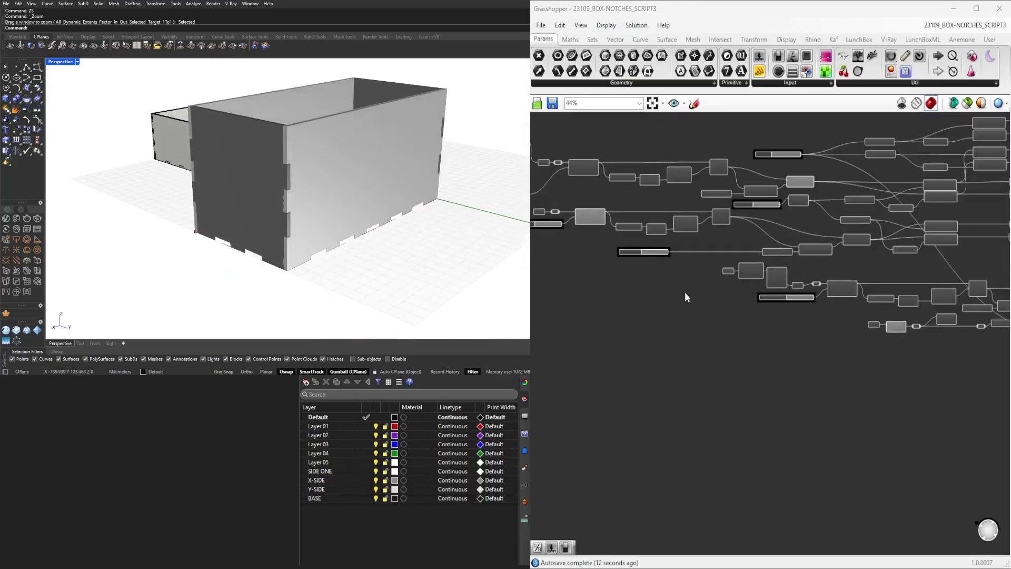
{"action": "scroll", "coordinate": [858, 357], "scroll_direction": "down", "scroll_amount": 5}
{"action": "right_click_drag", "start_coordinate": [893, 358], "coordinate": [767, 324]}
{"action": "scroll", "coordinate": [737, 334], "scroll_direction": "down", "scroll_amount": 2}
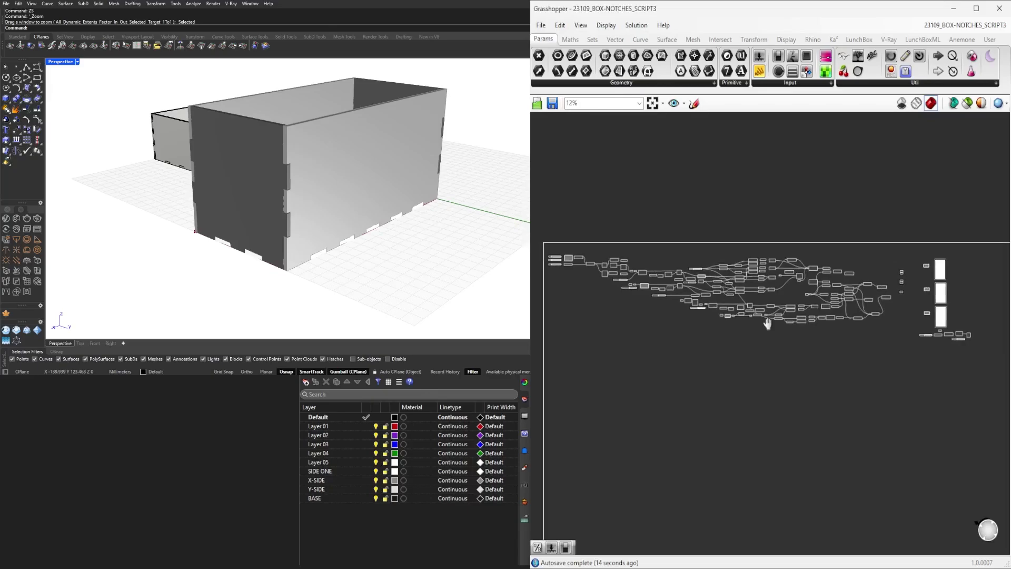
Open the definition 23109_BOX-NOTCHES_SCRIPT4 and view its box beside the baked box from above
{"action": "left_click", "coordinate": [541, 25]}
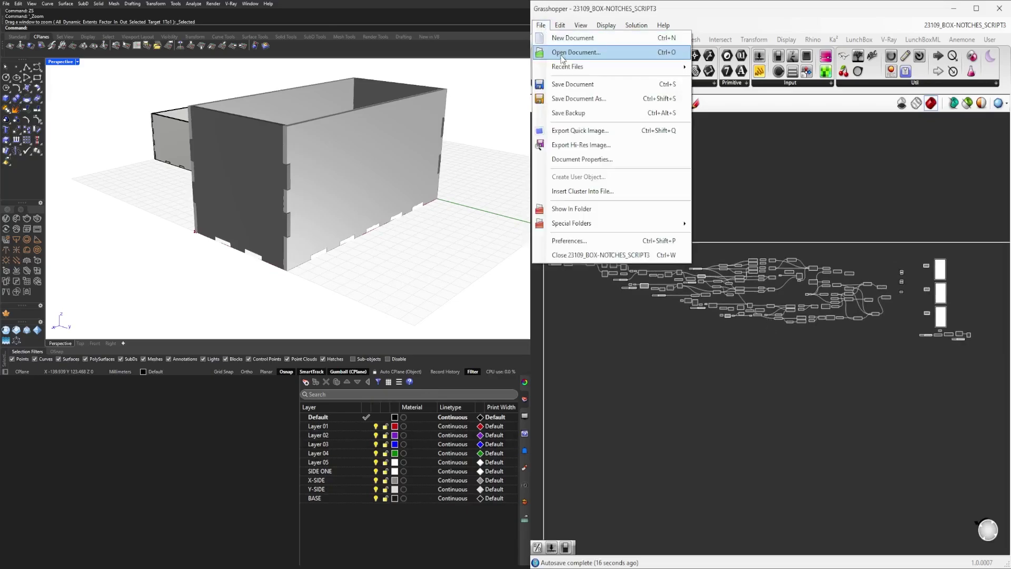
{"action": "left_click", "coordinate": [574, 52]}
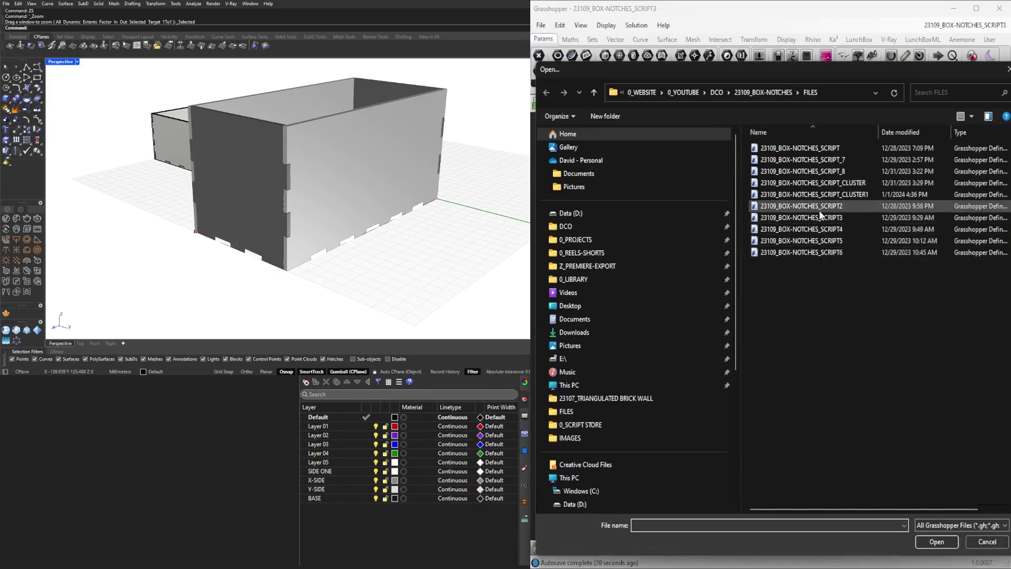
{"action": "double_click", "coordinate": [811, 229]}
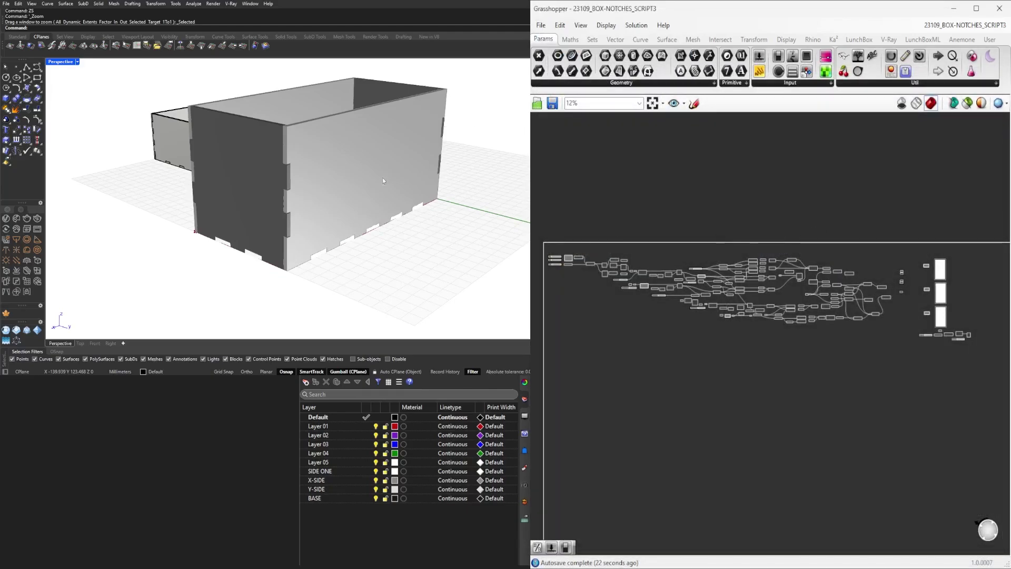
{"action": "scroll", "coordinate": [413, 207], "scroll_direction": "down", "scroll_amount": 2}
{"action": "right_click_drag", "start_coordinate": [403, 182], "coordinate": [429, 158]}
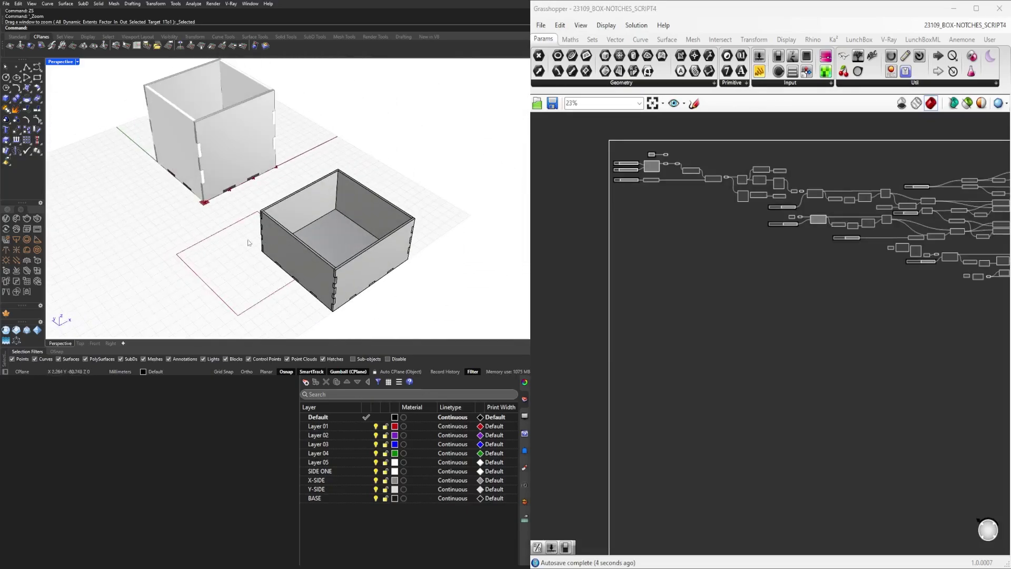
Inspect the SET ONE RECTANGLE input, its rectangle in the viewport and the overall SCRIPT4 component network
{"action": "scroll", "coordinate": [648, 153], "scroll_direction": "up", "scroll_amount": 6}
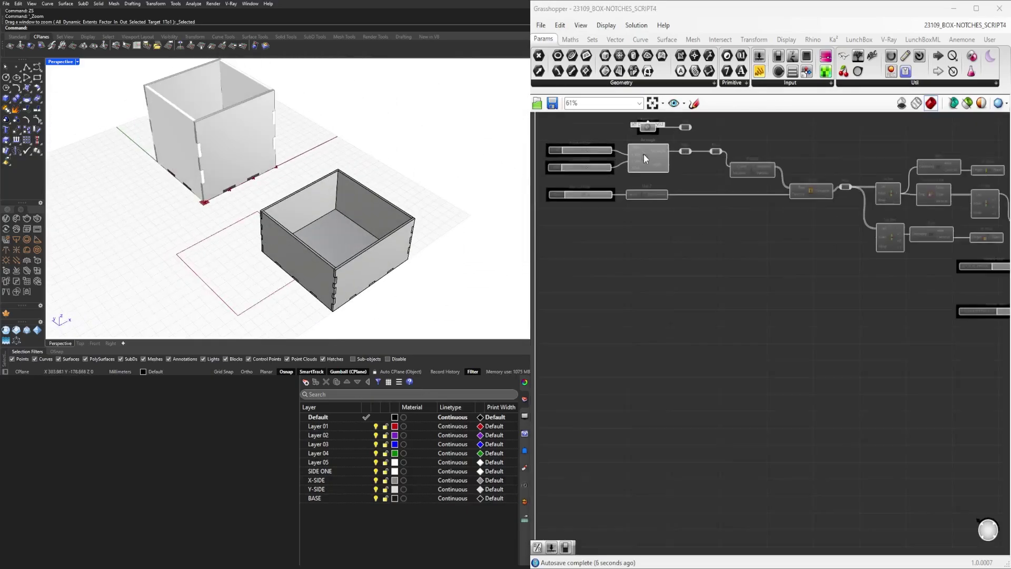
{"action": "left_click_drag", "start_coordinate": [724, 186], "coordinate": [615, 234]}
{"action": "left_click", "coordinate": [317, 519]}
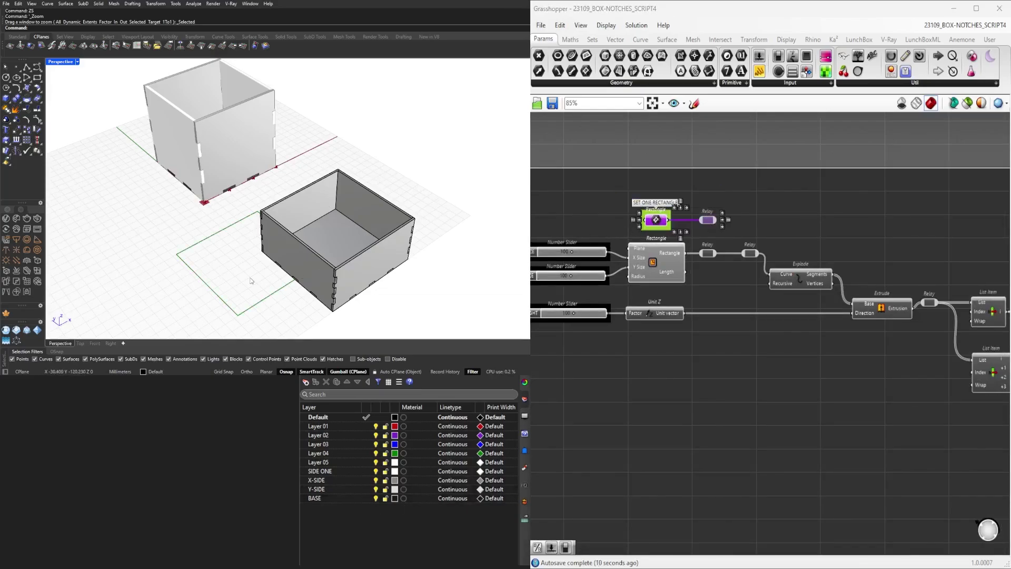
{"action": "left_click", "coordinate": [627, 163]}
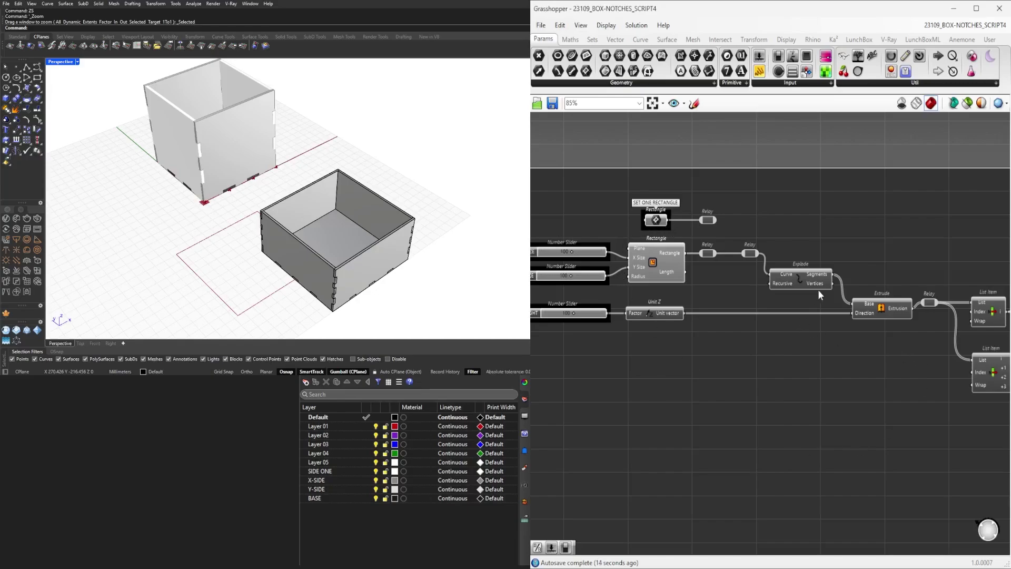
{"action": "scroll", "coordinate": [819, 295], "scroll_direction": "down", "scroll_amount": 6}
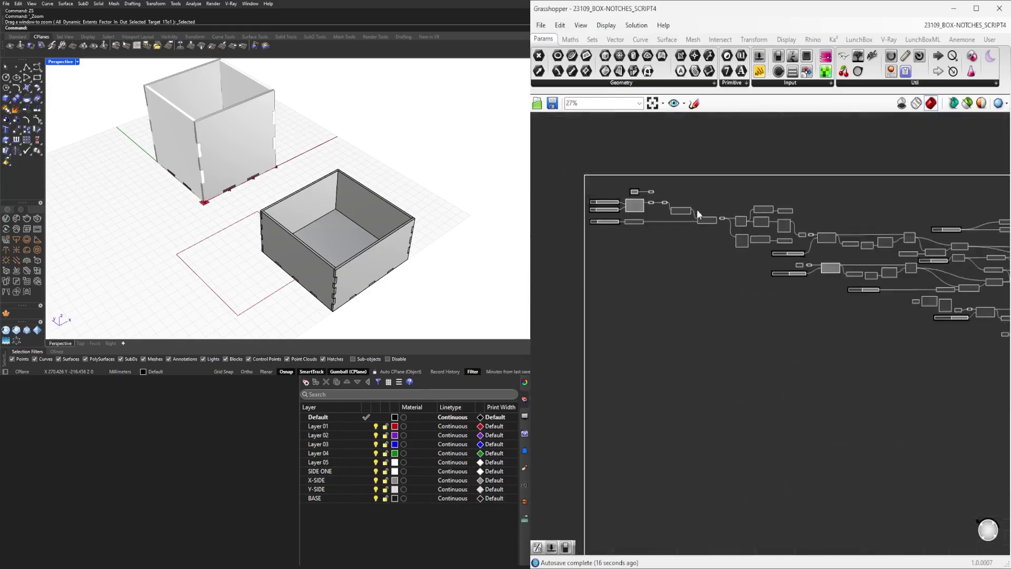
{"action": "scroll", "coordinate": [656, 184], "scroll_direction": "down", "scroll_amount": 4}
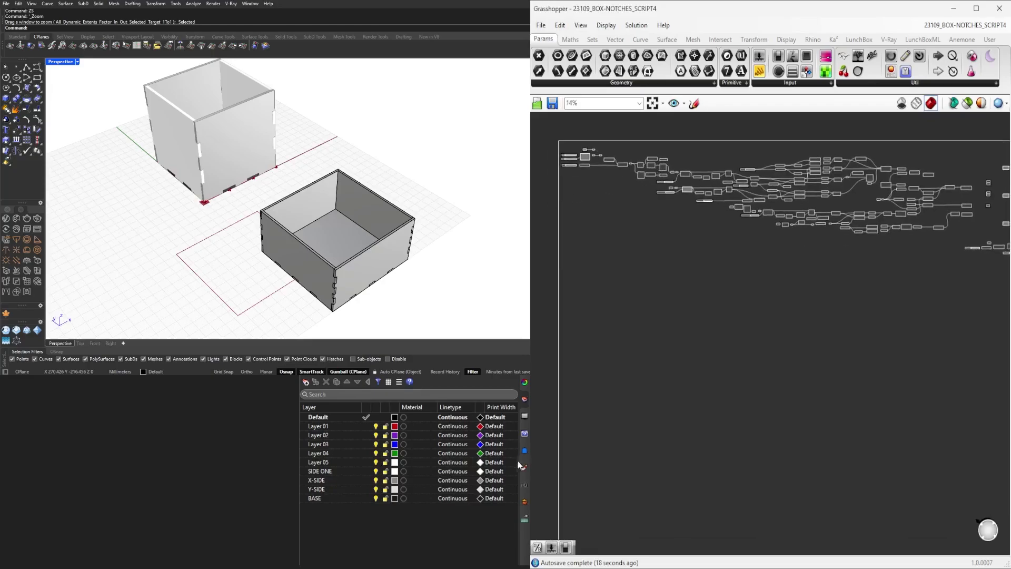
{"action": "scroll", "coordinate": [569, 156], "scroll_direction": "up", "scroll_amount": 7}
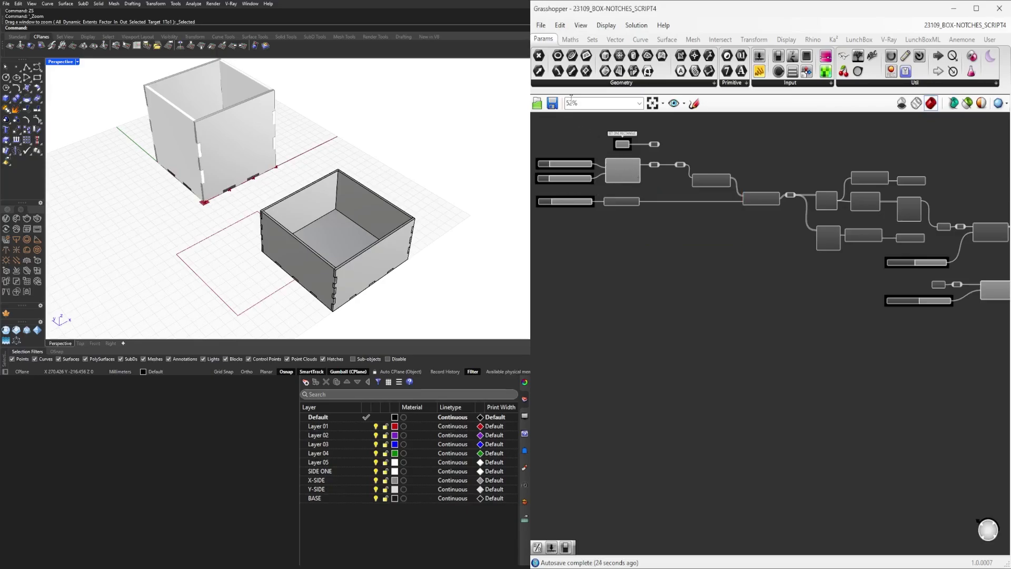
Open the definition 23109_BOX-NOTCHES_SCRIPT5 and inspect its box and complete component layout
{"action": "left_click", "coordinate": [545, 23]}
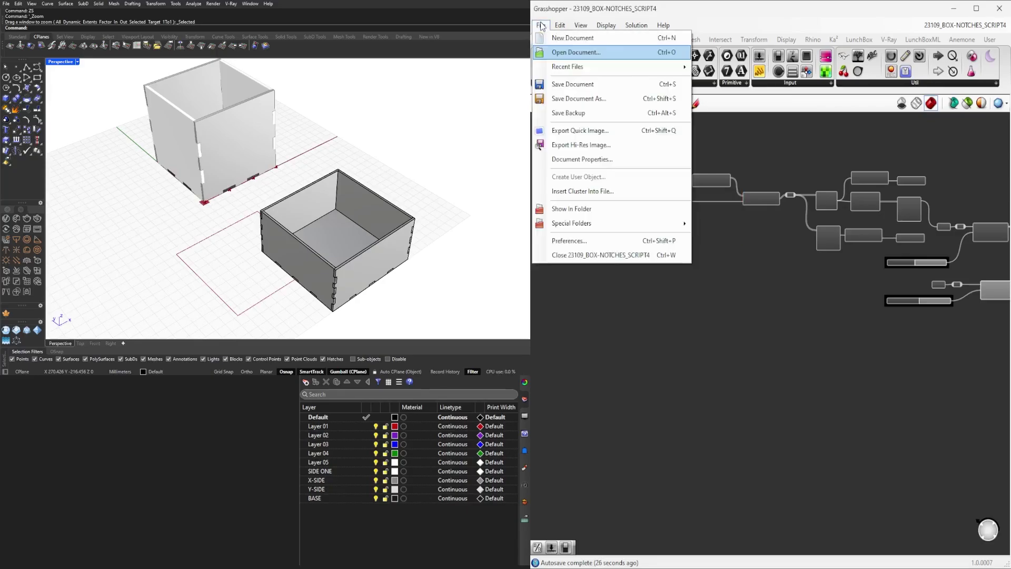
{"action": "left_click", "coordinate": [546, 29]}
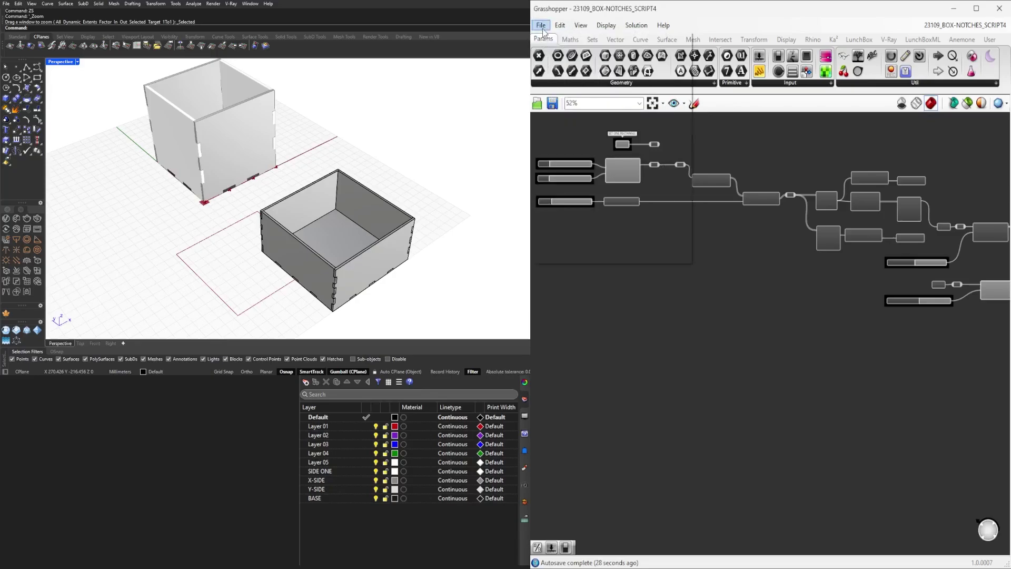
{"action": "left_click", "coordinate": [541, 25]}
{"action": "left_click", "coordinate": [619, 53]}
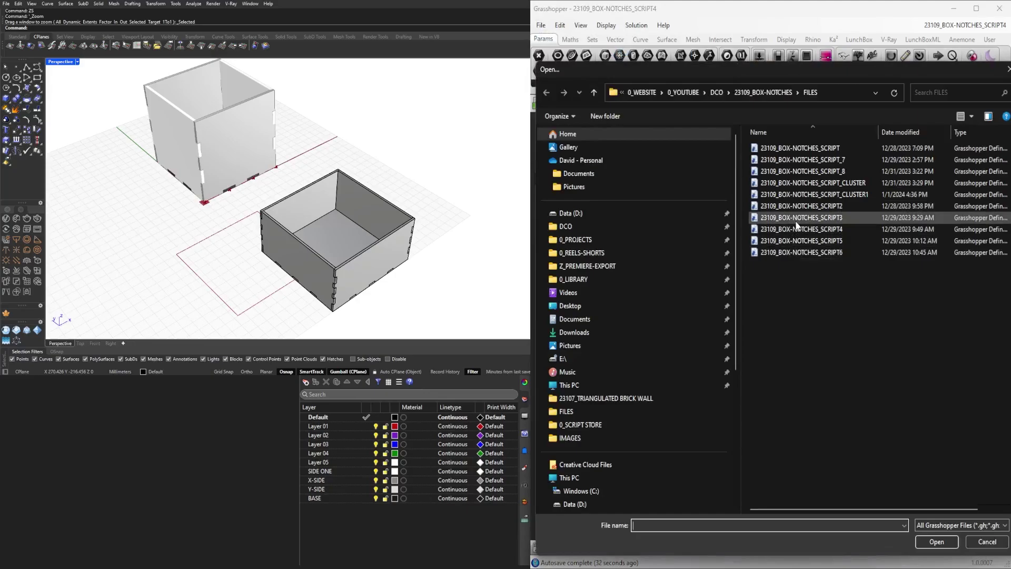
{"action": "double_click", "coordinate": [797, 238]}
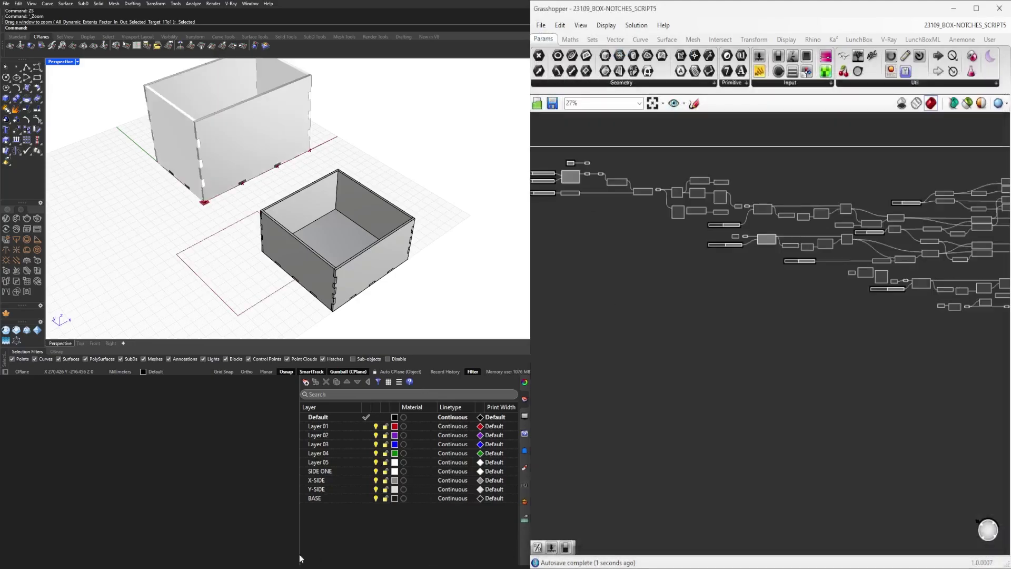
{"action": "scroll", "coordinate": [311, 201], "scroll_direction": "down", "scroll_amount": 10}
{"action": "right_click_drag", "start_coordinate": [216, 198], "coordinate": [326, 217]}
{"action": "scroll", "coordinate": [259, 195], "scroll_direction": "up", "scroll_amount": 3}
{"action": "scroll", "coordinate": [773, 289], "scroll_direction": "down", "scroll_amount": 1}
{"action": "scroll", "coordinate": [773, 289], "scroll_direction": "down", "scroll_amount": 1}
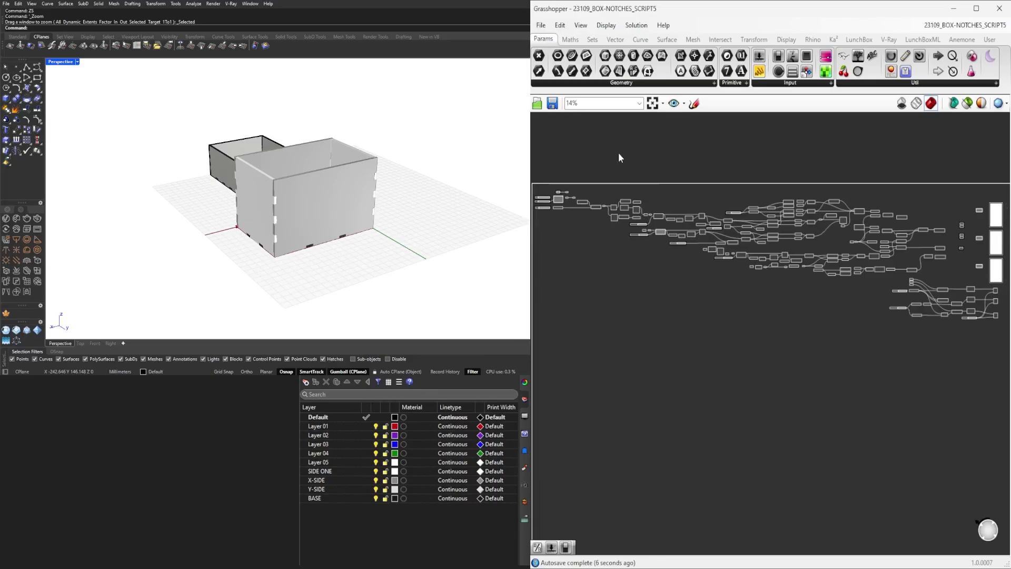
Open the definition 23109_BOX-NOTCHES_SCRIPT_7 and inspect its box, panel outlines and complete component network
{"action": "left_click", "coordinate": [541, 26]}
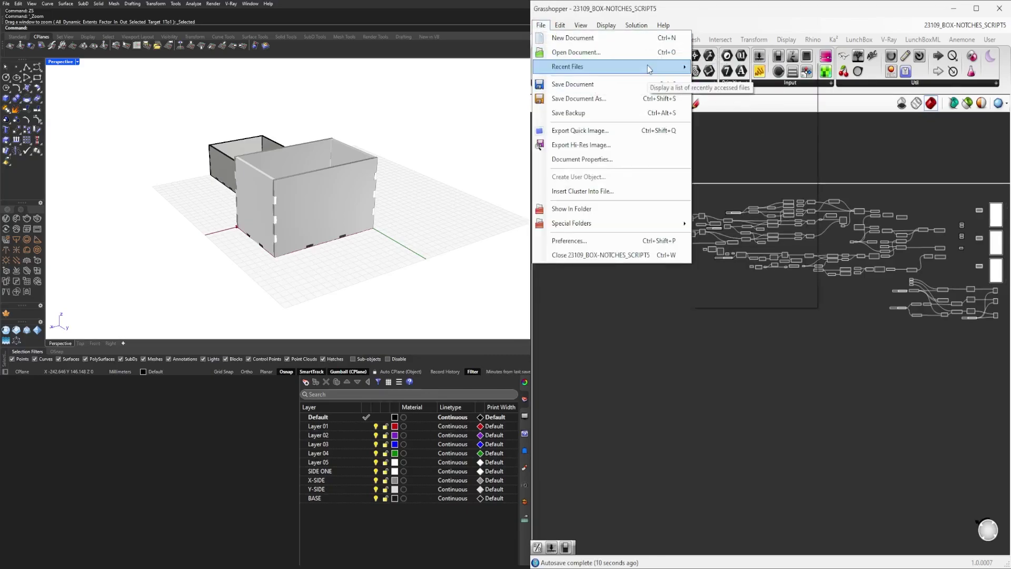
{"action": "mouse_move", "coordinate": [648, 66]}
{"action": "left_click", "coordinate": [576, 52]}
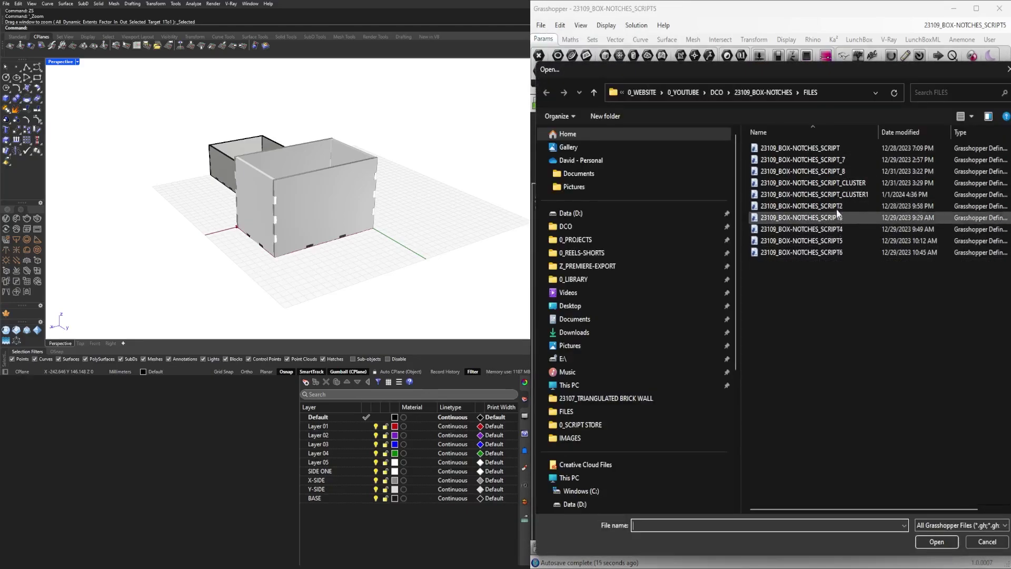
{"action": "double_click", "coordinate": [824, 163]}
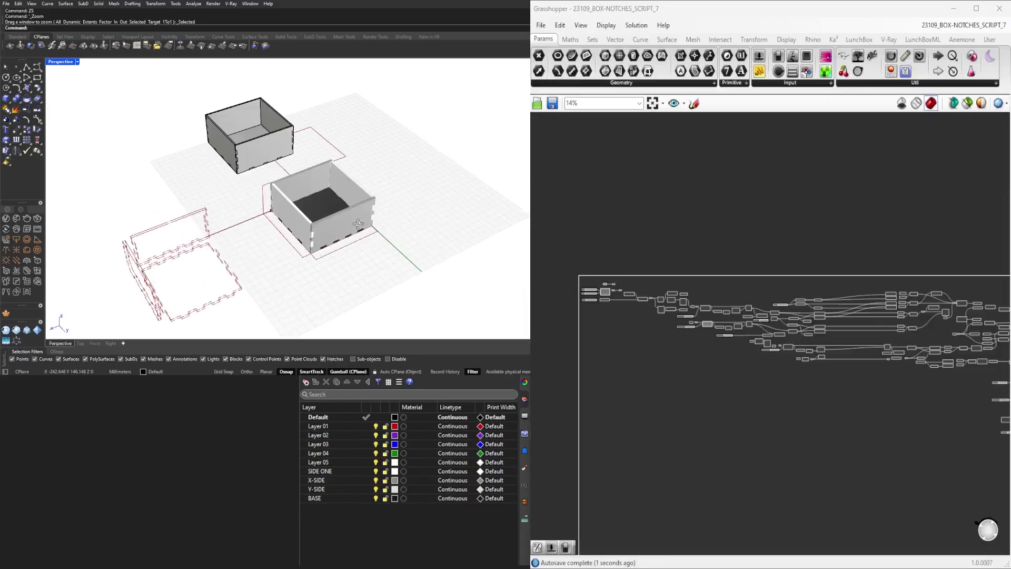
{"action": "right_click_drag", "start_coordinate": [293, 226], "coordinate": [351, 209]}
{"action": "scroll", "coordinate": [312, 232], "scroll_direction": "up", "scroll_amount": 5}
{"action": "scroll", "coordinate": [318, 221], "scroll_direction": "up", "scroll_amount": 4}
{"action": "scroll", "coordinate": [317, 209], "scroll_direction": "down", "scroll_amount": 6}
{"action": "scroll", "coordinate": [913, 401], "scroll_direction": "down", "scroll_amount": 2}
{"action": "right_click_drag", "start_coordinate": [913, 400], "coordinate": [811, 338]}
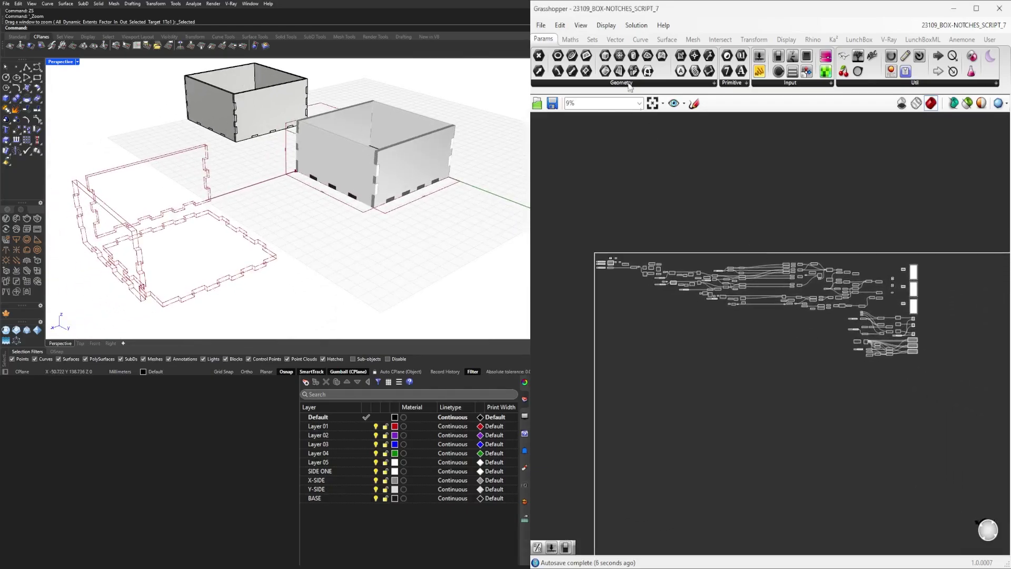
Examine the SCRIPT_7 box's corner and base joints and its dimension lines up close from several angles
{"action": "left_click", "coordinate": [540, 26]}
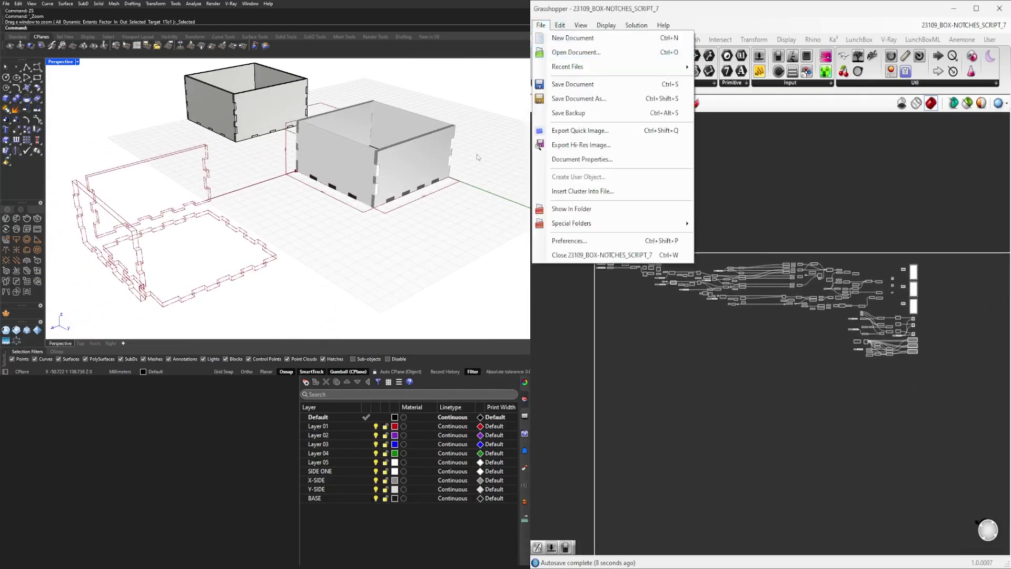
{"action": "right_click_drag", "start_coordinate": [393, 154], "coordinate": [381, 200]}
{"action": "scroll", "coordinate": [380, 200], "scroll_direction": "down", "scroll_amount": 3}
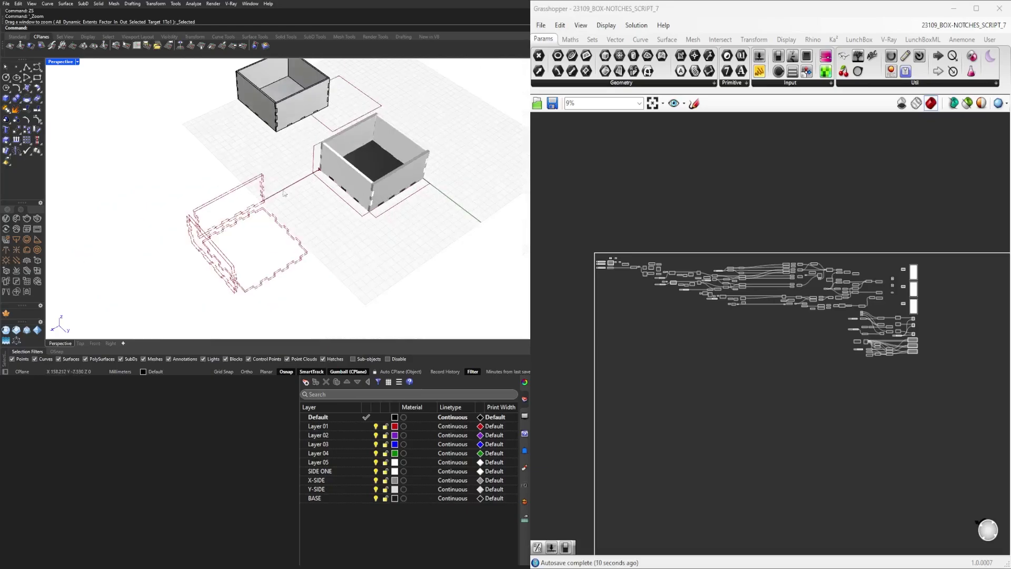
{"action": "scroll", "coordinate": [285, 194], "scroll_direction": "up", "scroll_amount": 10}
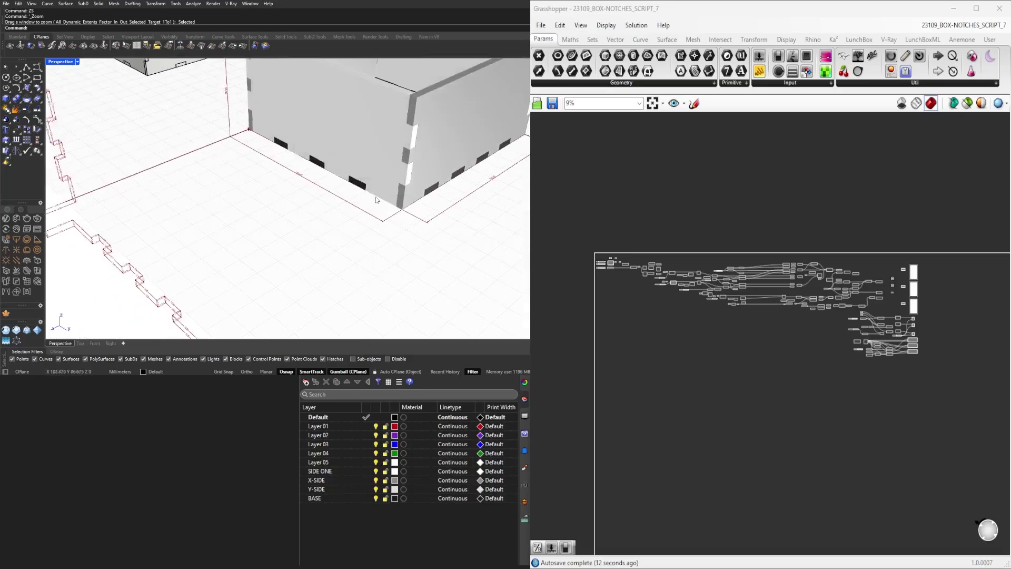
{"action": "scroll", "coordinate": [352, 222], "scroll_direction": "down", "scroll_amount": 5}
{"action": "scroll", "coordinate": [226, 147], "scroll_direction": "up", "scroll_amount": 5}
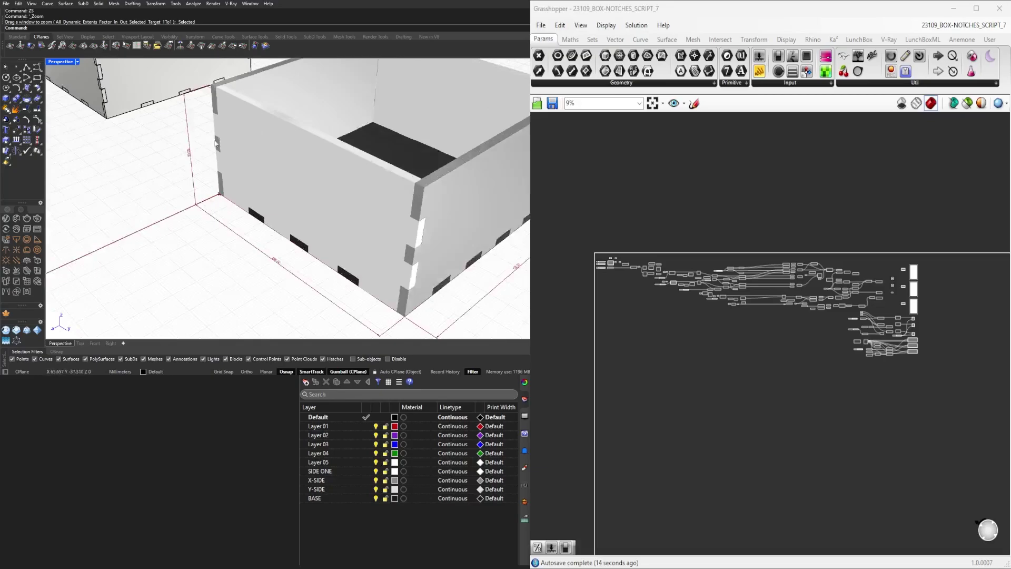
{"action": "scroll", "coordinate": [146, 158], "scroll_direction": "down", "scroll_amount": 8}
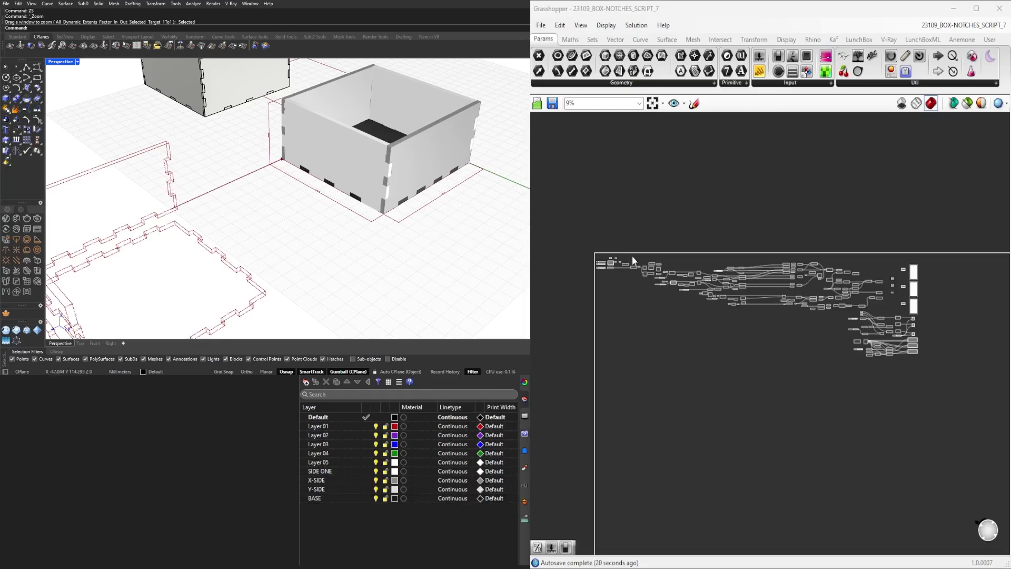
{"action": "scroll", "coordinate": [605, 275], "scroll_direction": "up", "scroll_amount": 2}
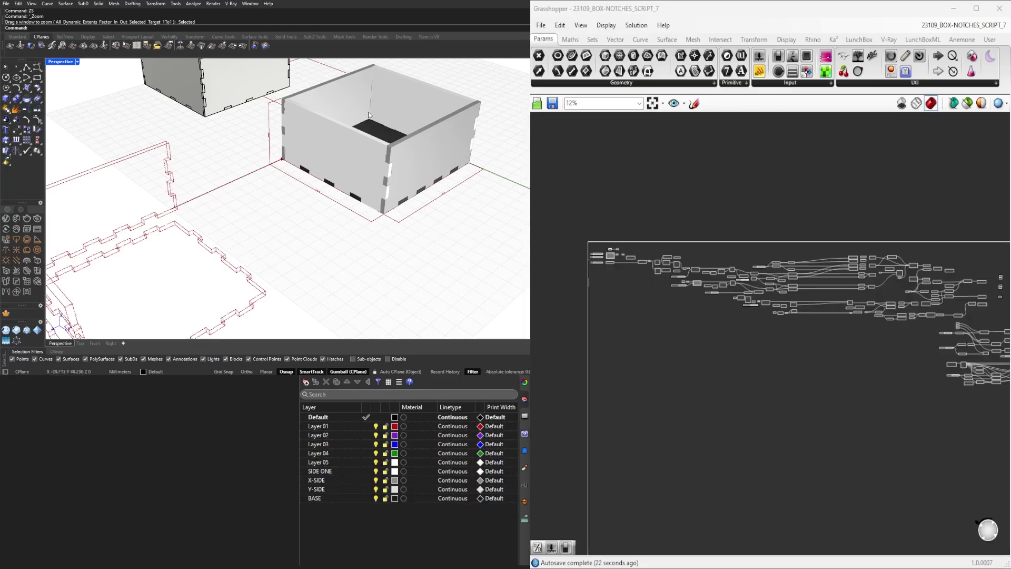
{"action": "scroll", "coordinate": [291, 133], "scroll_direction": "down", "scroll_amount": 4}
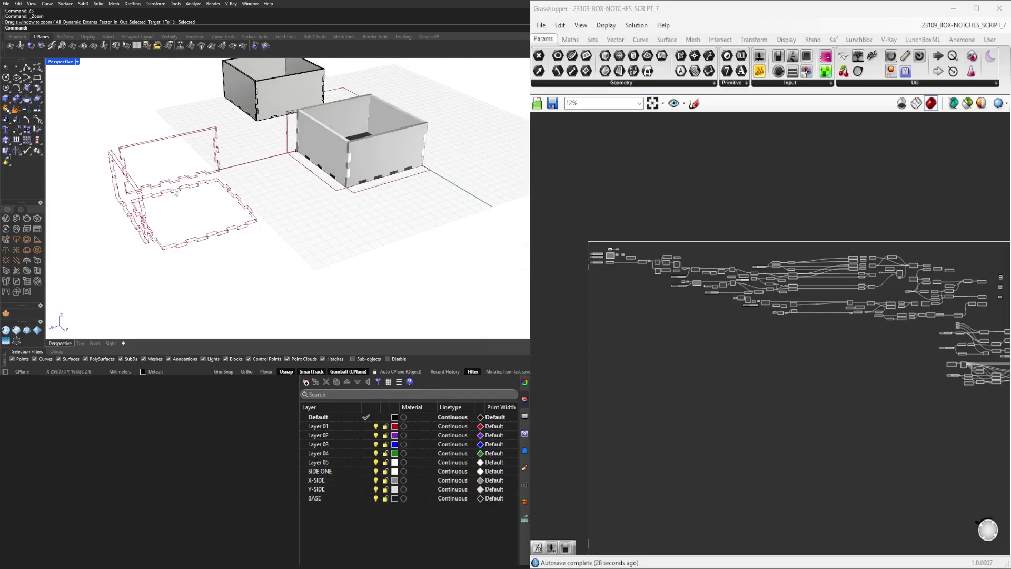
Examine the finger notches along the edges of the separate side and base panel outlines
{"action": "scroll", "coordinate": [263, 166], "scroll_direction": "up", "scroll_amount": 6}
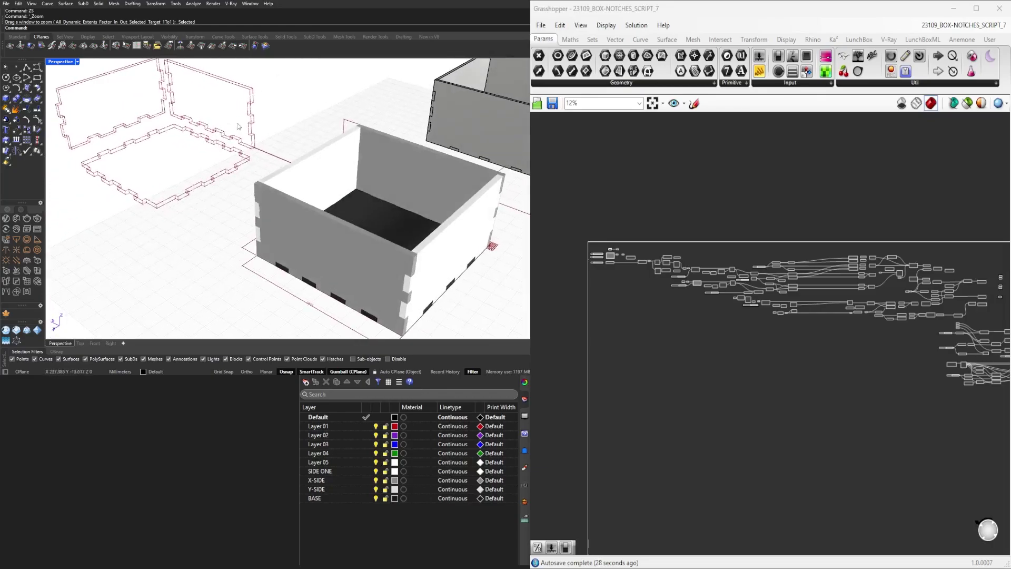
{"action": "scroll", "coordinate": [260, 108], "scroll_direction": "up", "scroll_amount": 3}
{"action": "scroll", "coordinate": [304, 175], "scroll_direction": "up", "scroll_amount": 4}
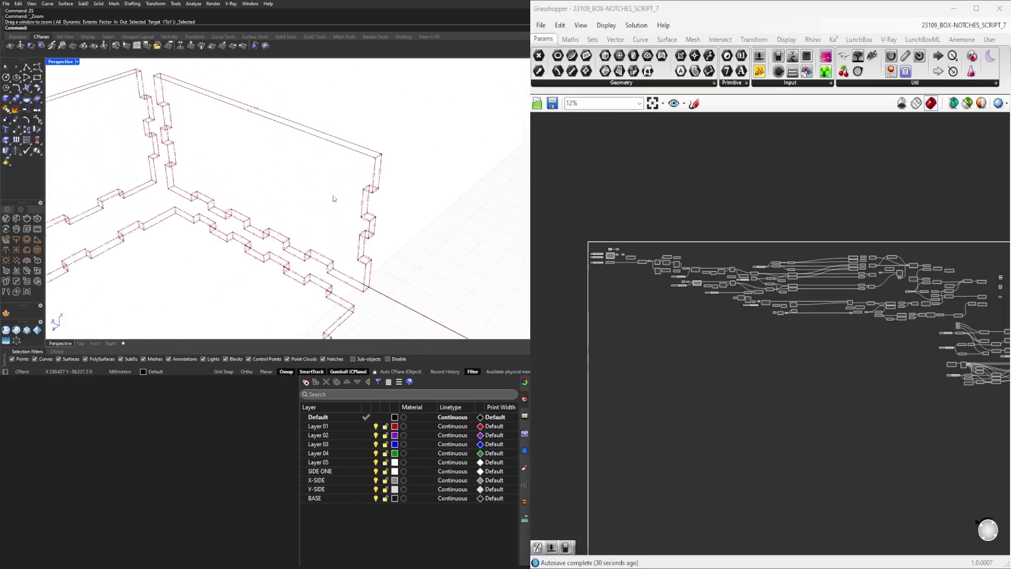
{"action": "scroll", "coordinate": [303, 175], "scroll_direction": "down", "scroll_amount": 4}
{"action": "right_click_drag", "start_coordinate": [304, 175], "coordinate": [390, 160], "text": "shift"}
{"action": "scroll", "coordinate": [159, 187], "scroll_direction": "up", "scroll_amount": 3}
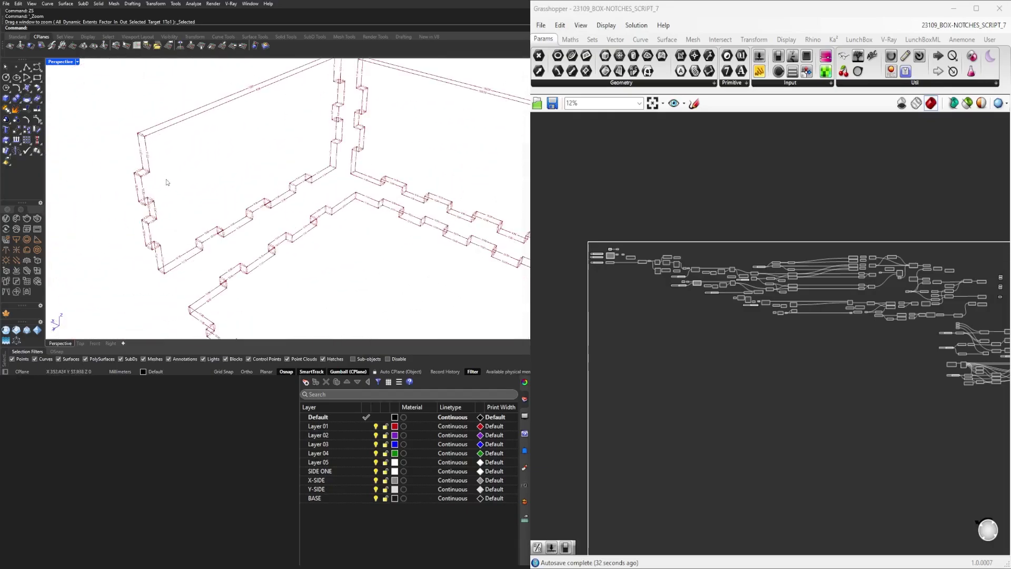
{"action": "scroll", "coordinate": [168, 181], "scroll_direction": "down", "scroll_amount": 2}
{"action": "right_click_drag", "start_coordinate": [239, 219], "coordinate": [176, 195], "text": "shift"}
{"action": "scroll", "coordinate": [176, 195], "scroll_direction": "down", "scroll_amount": 3}
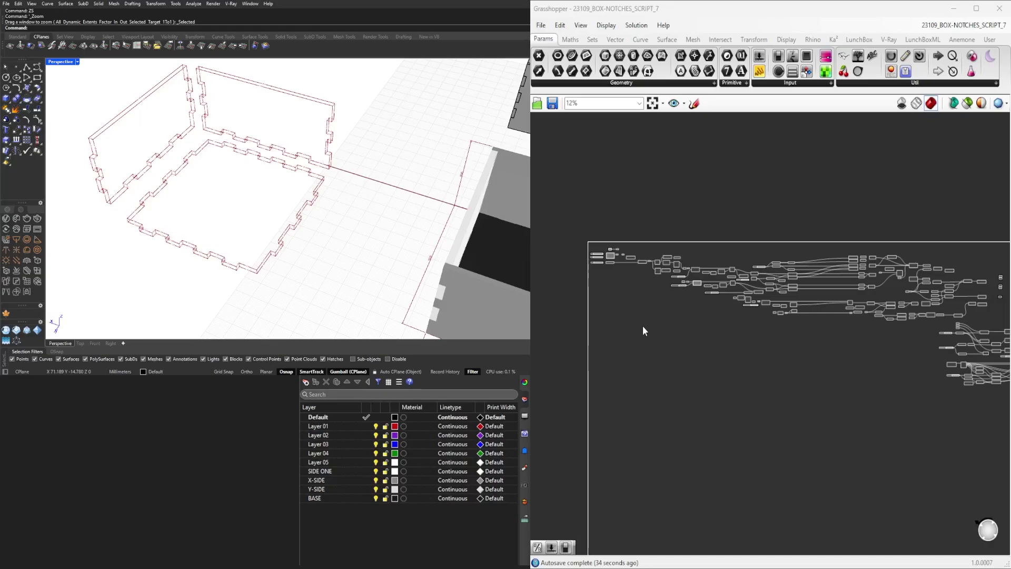
Open the definition 23109_BOX-NOTCHES_SCRIPT_CLUSTER
{"action": "left_click", "coordinate": [540, 25]}
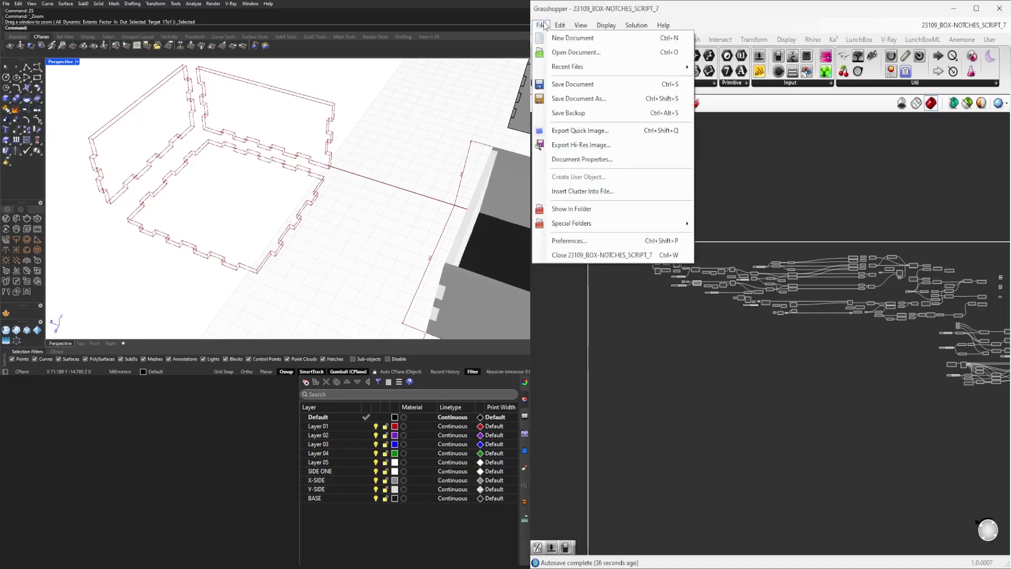
{"action": "left_click", "coordinate": [576, 52]}
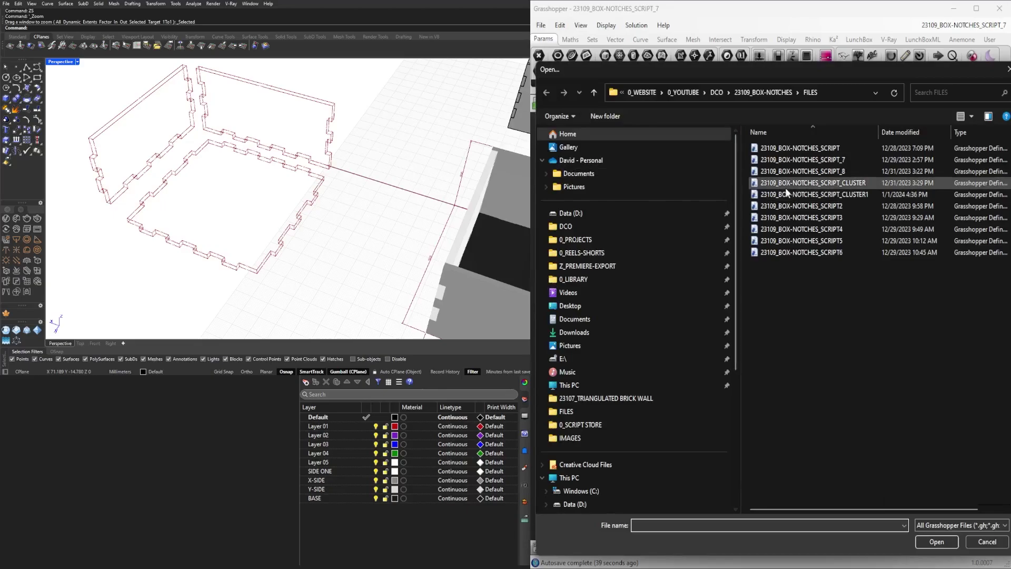
{"action": "double_click", "coordinate": [785, 189]}
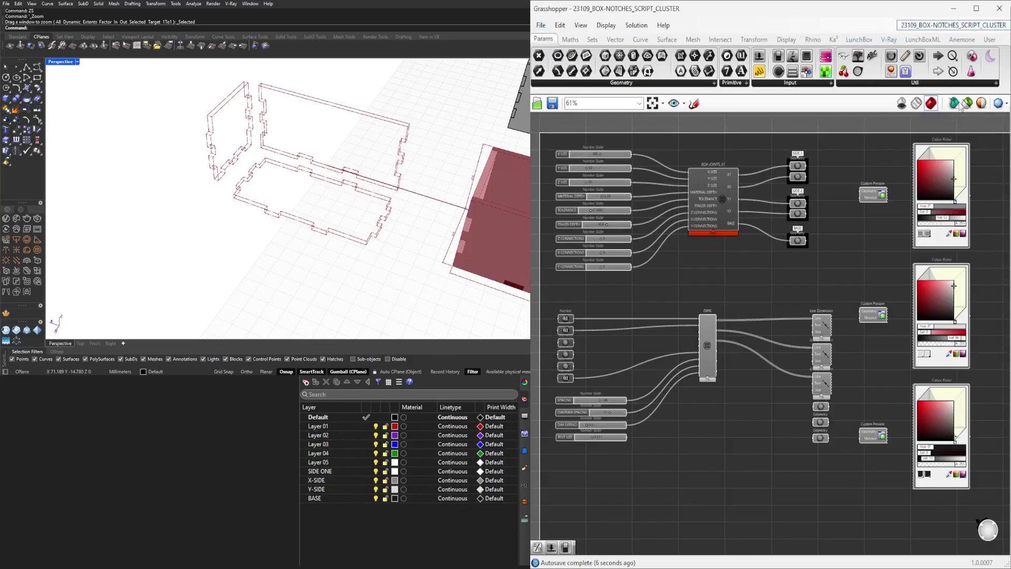
Switch to the definition 23109_BOX-NOTCHES_SCRIPT_CLUSTER1 and inspect its box, panel outlines and clustered component layout
{"action": "left_click", "coordinate": [942, 69]}
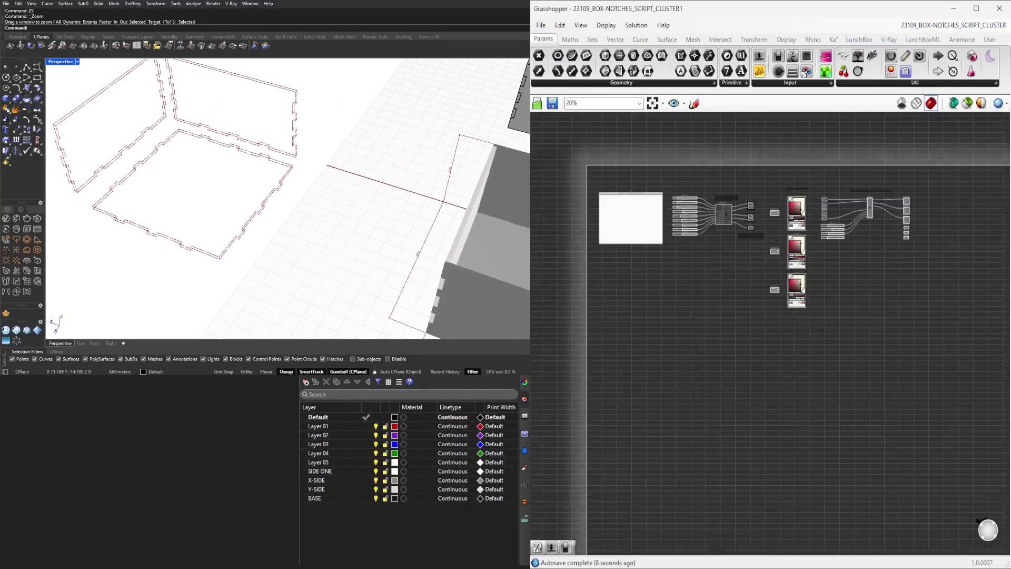
{"action": "scroll", "coordinate": [318, 198], "scroll_direction": "down", "scroll_amount": 5}
{"action": "right_click_drag", "start_coordinate": [318, 198], "coordinate": [395, 192]}
{"action": "scroll", "coordinate": [406, 184], "scroll_direction": "down", "scroll_amount": 4}
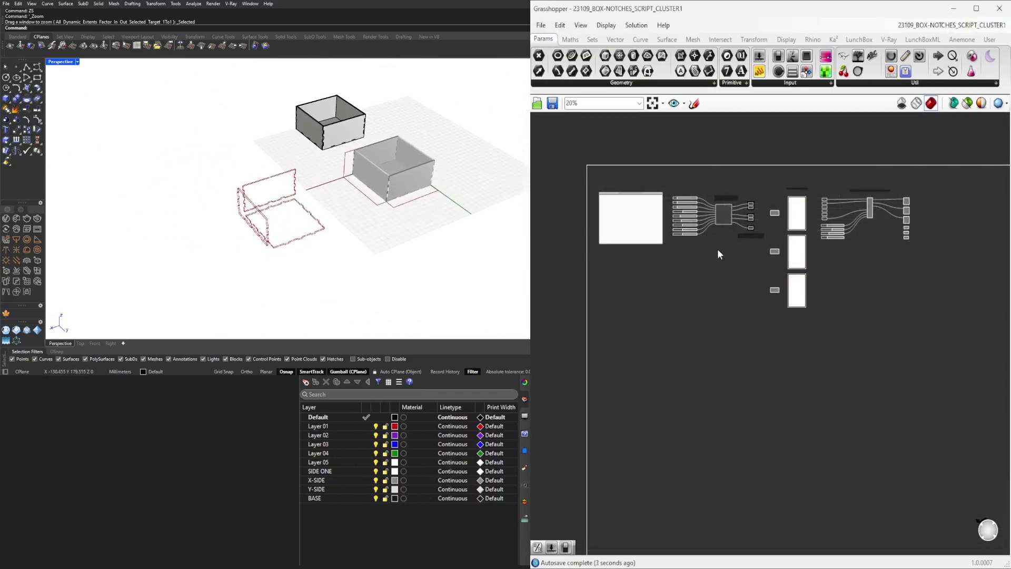
{"action": "scroll", "coordinate": [717, 248], "scroll_direction": "up", "scroll_amount": 2}
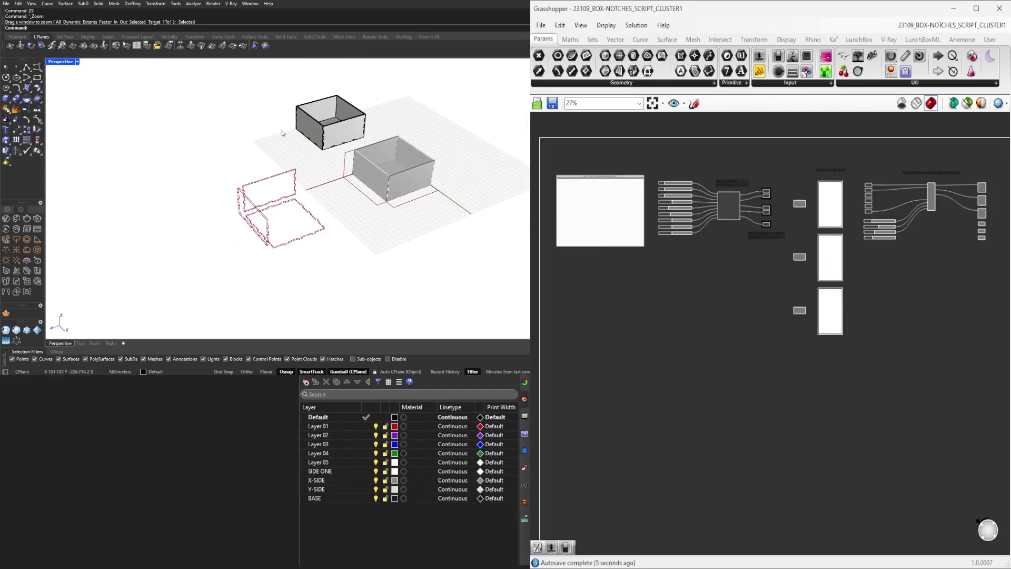